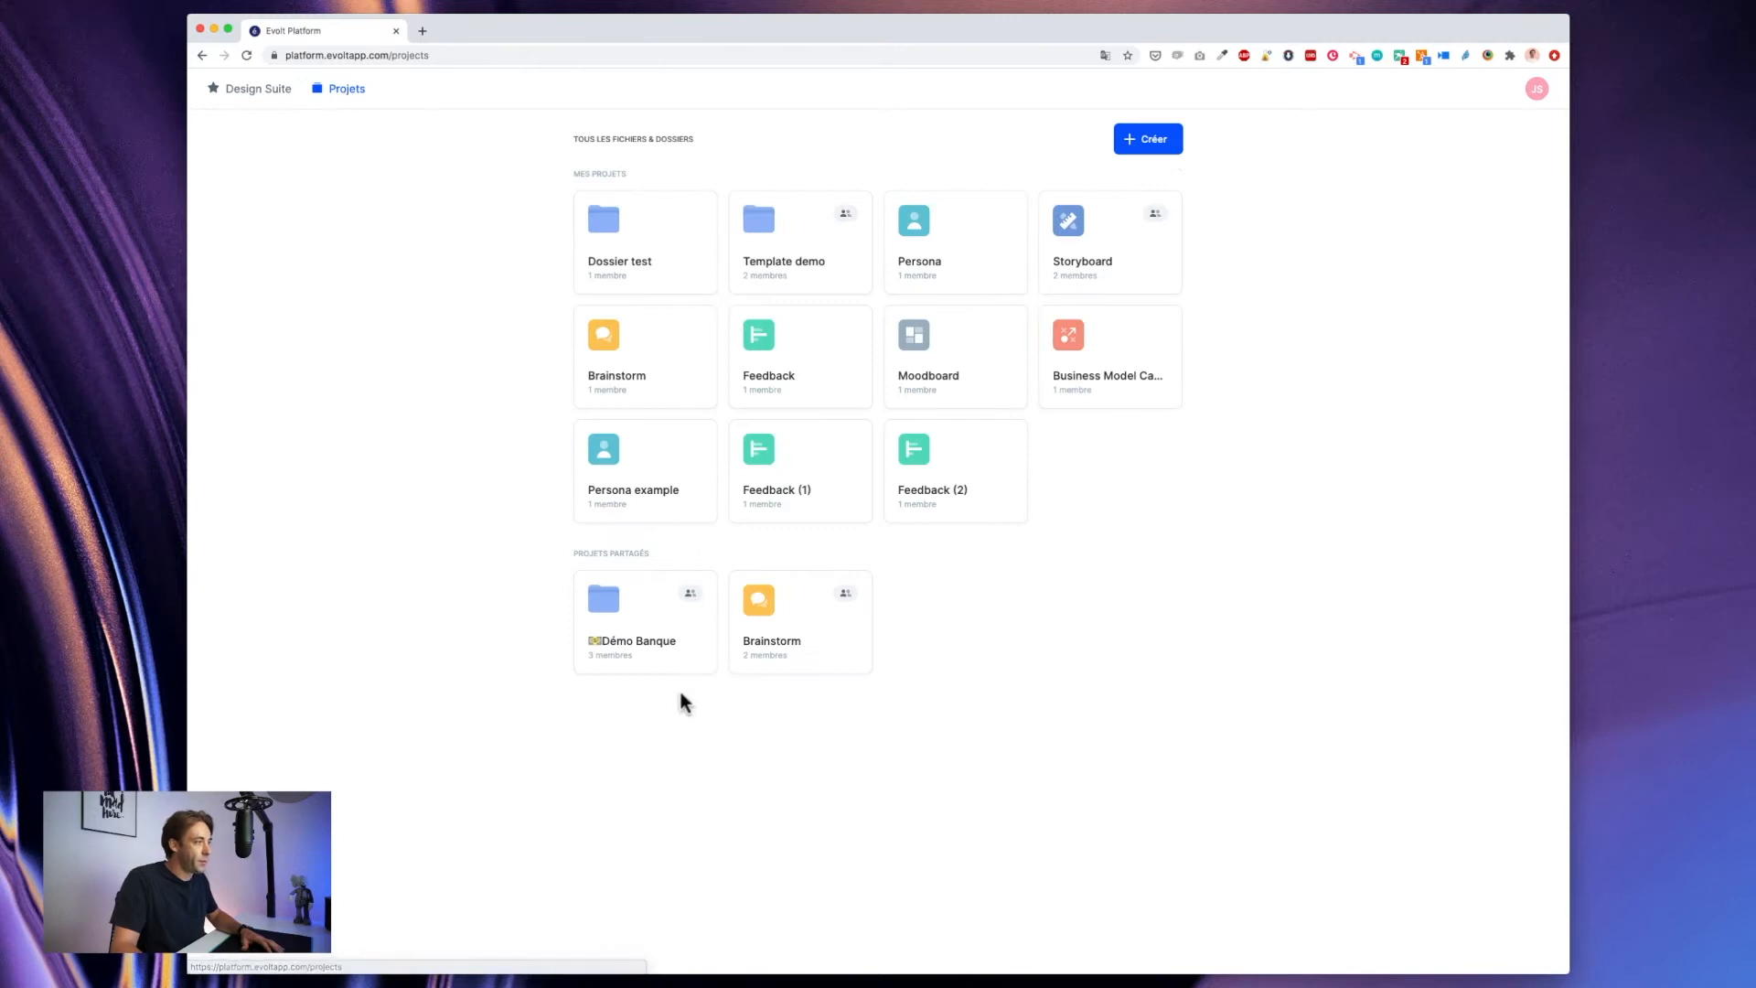
Step: Open the Idées fonctionnalités brainstorm in the shared Démo Banque project and highlight the question on its subject card
click(649, 611)
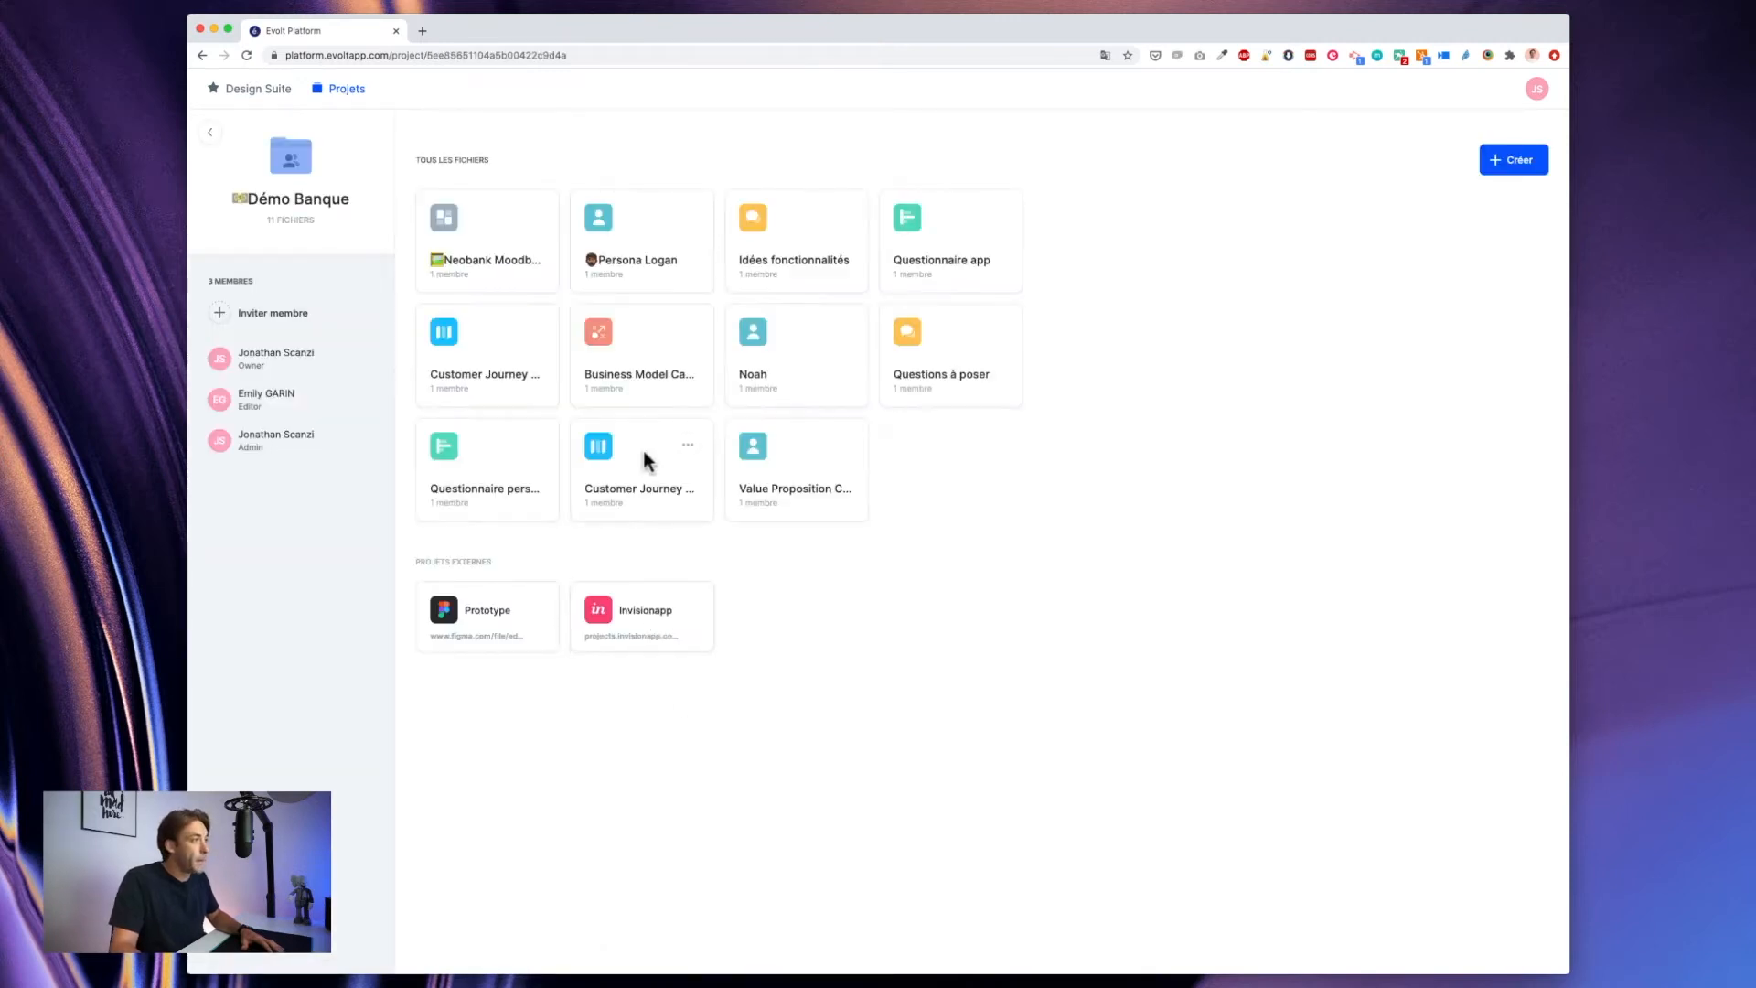
click(775, 242)
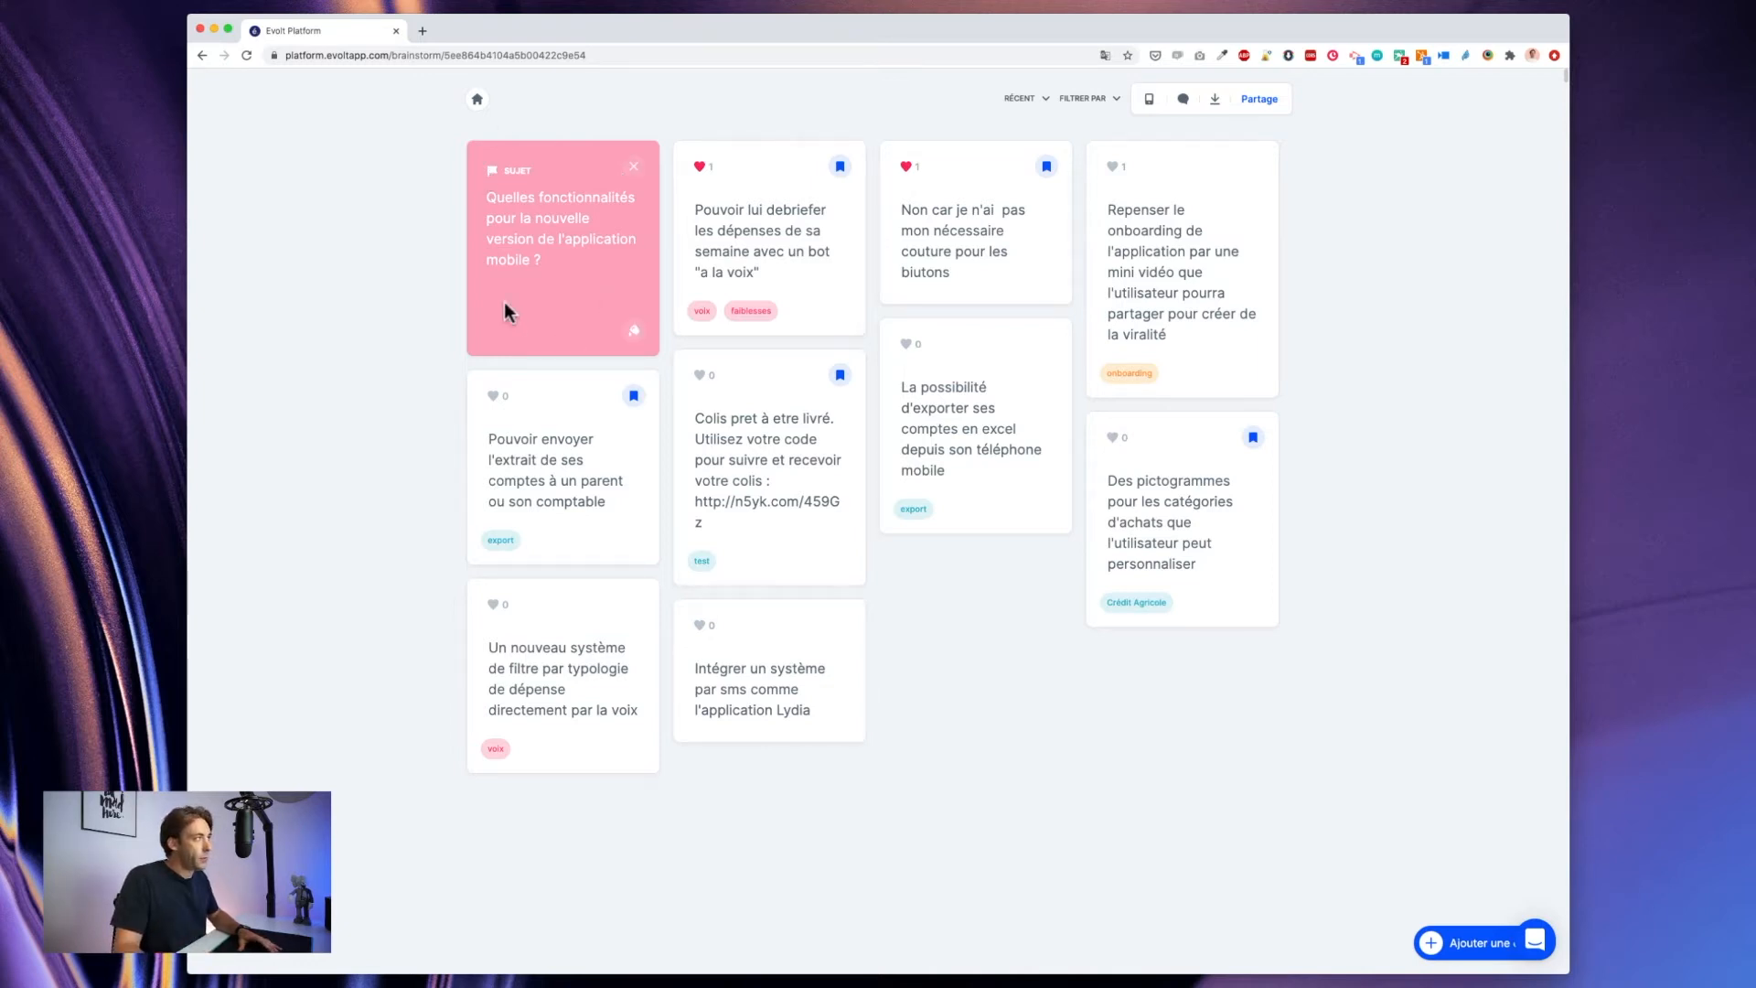
drag(548, 264, 472, 198)
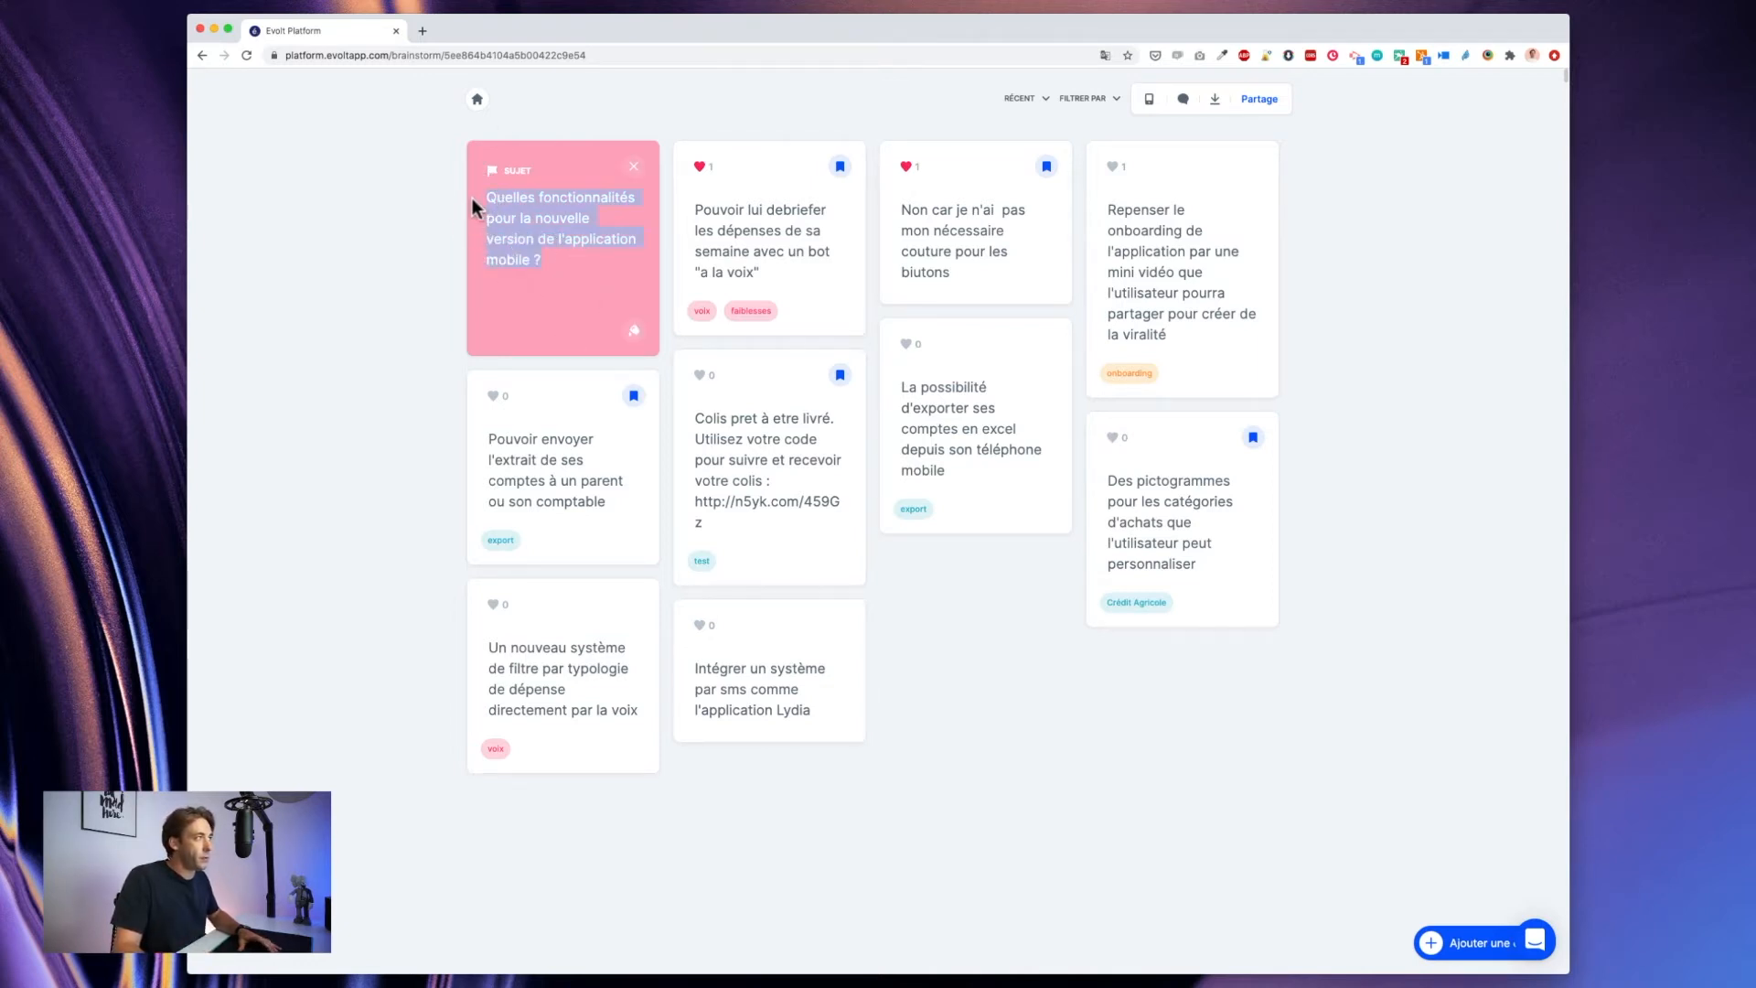
click(569, 272)
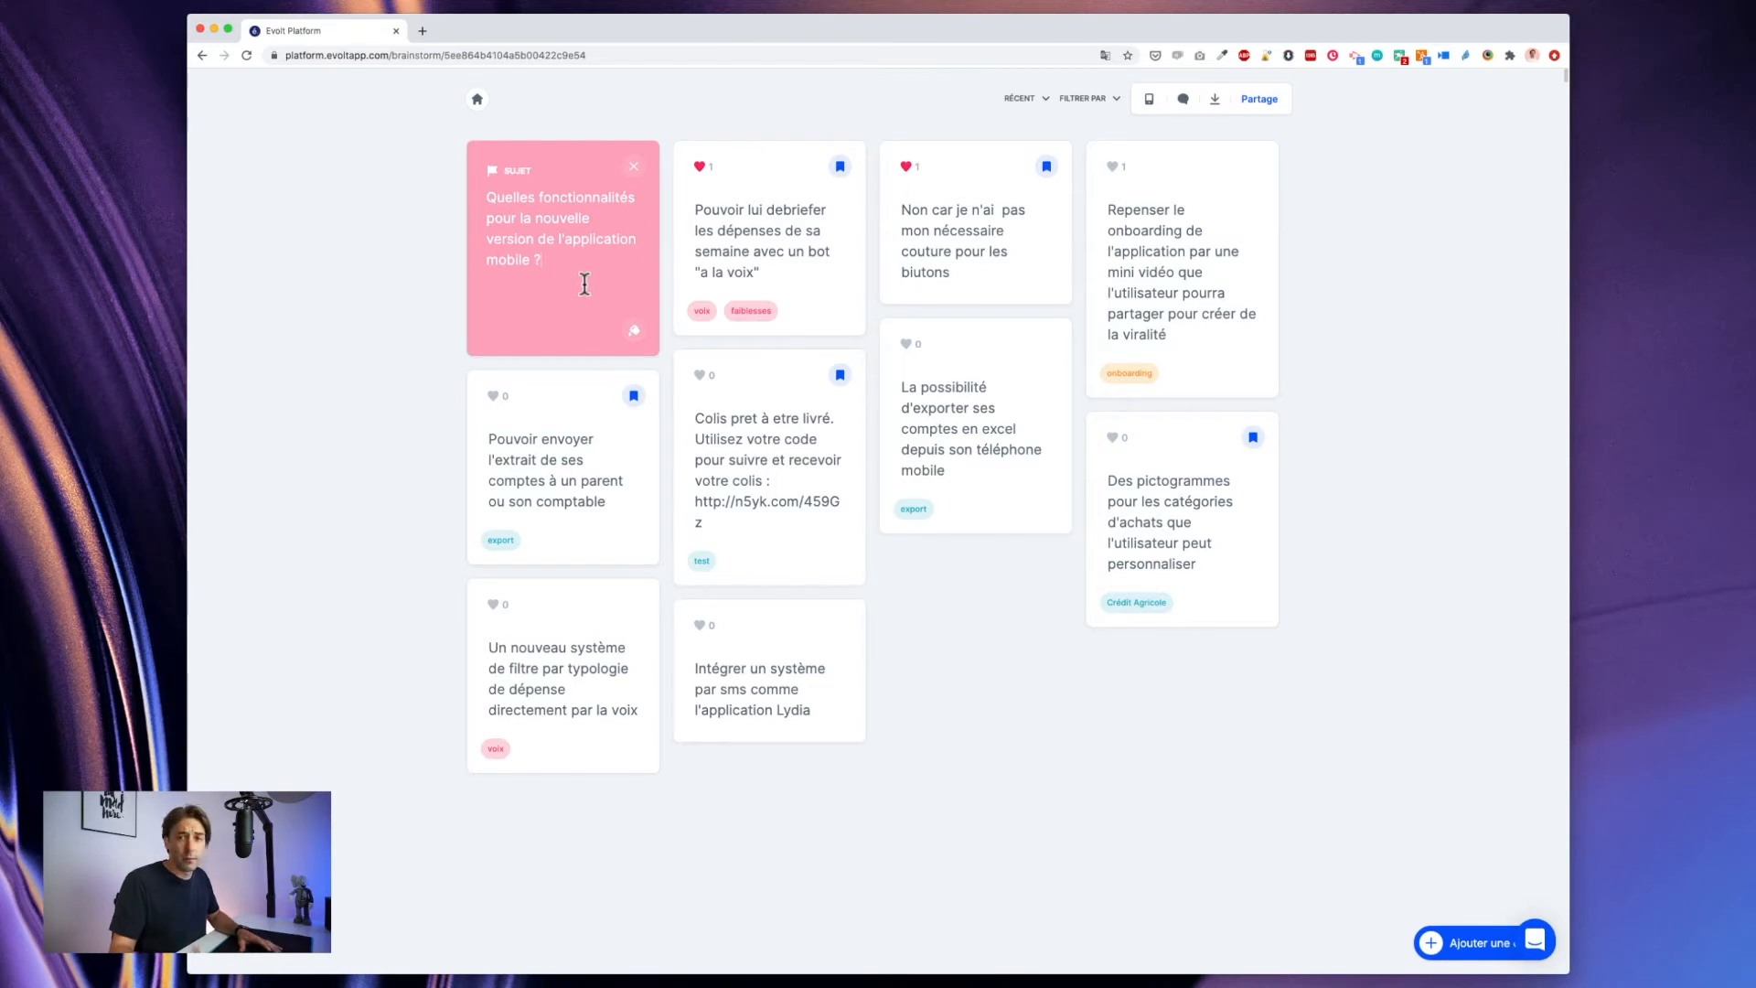
Step: Change the subject card's colour to purple and collapse the card
click(632, 333)
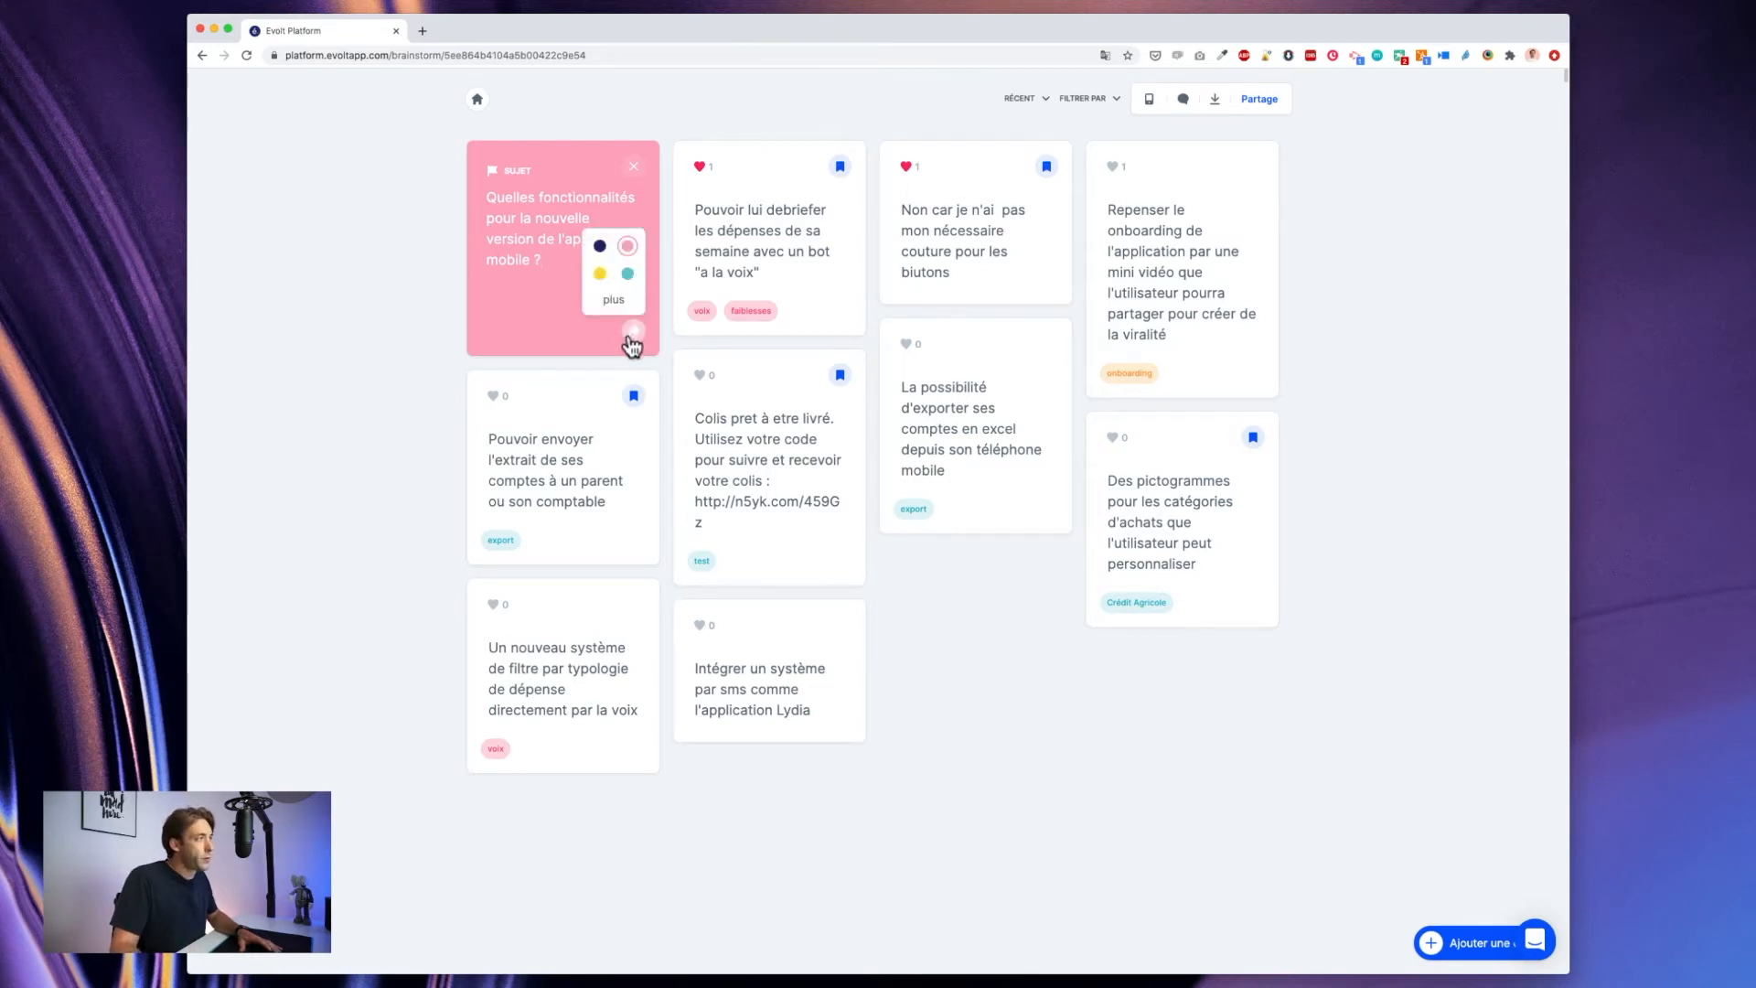
click(600, 297)
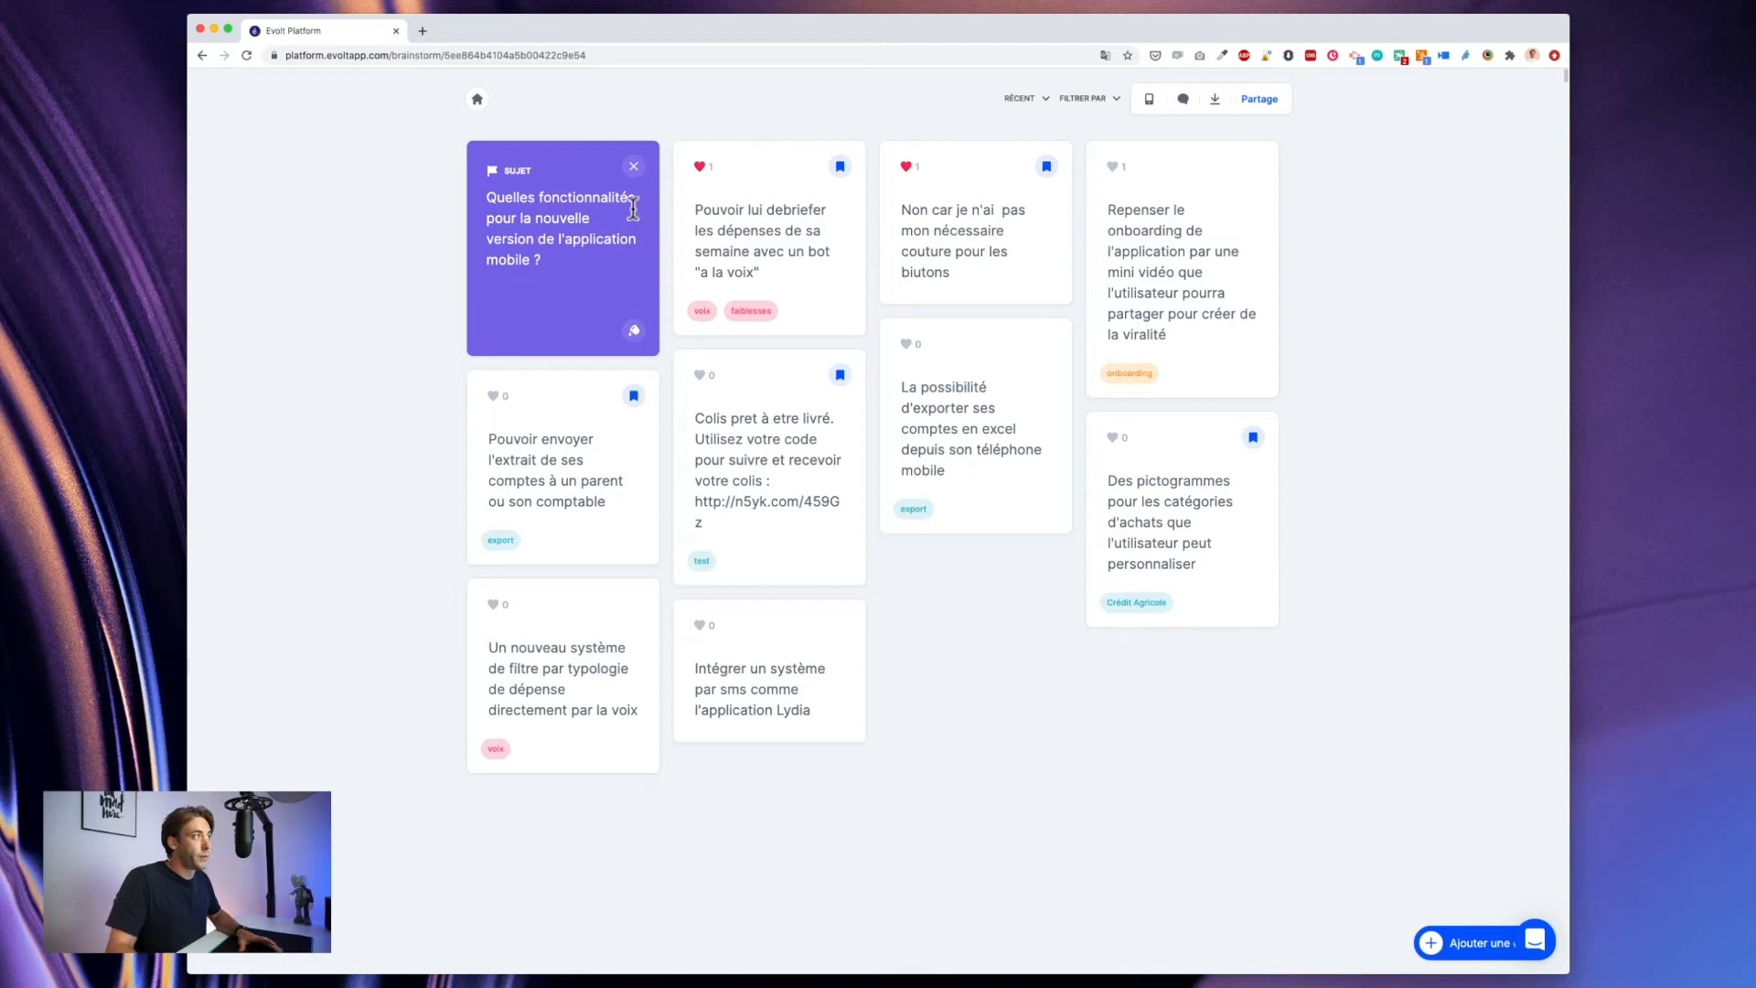
click(632, 167)
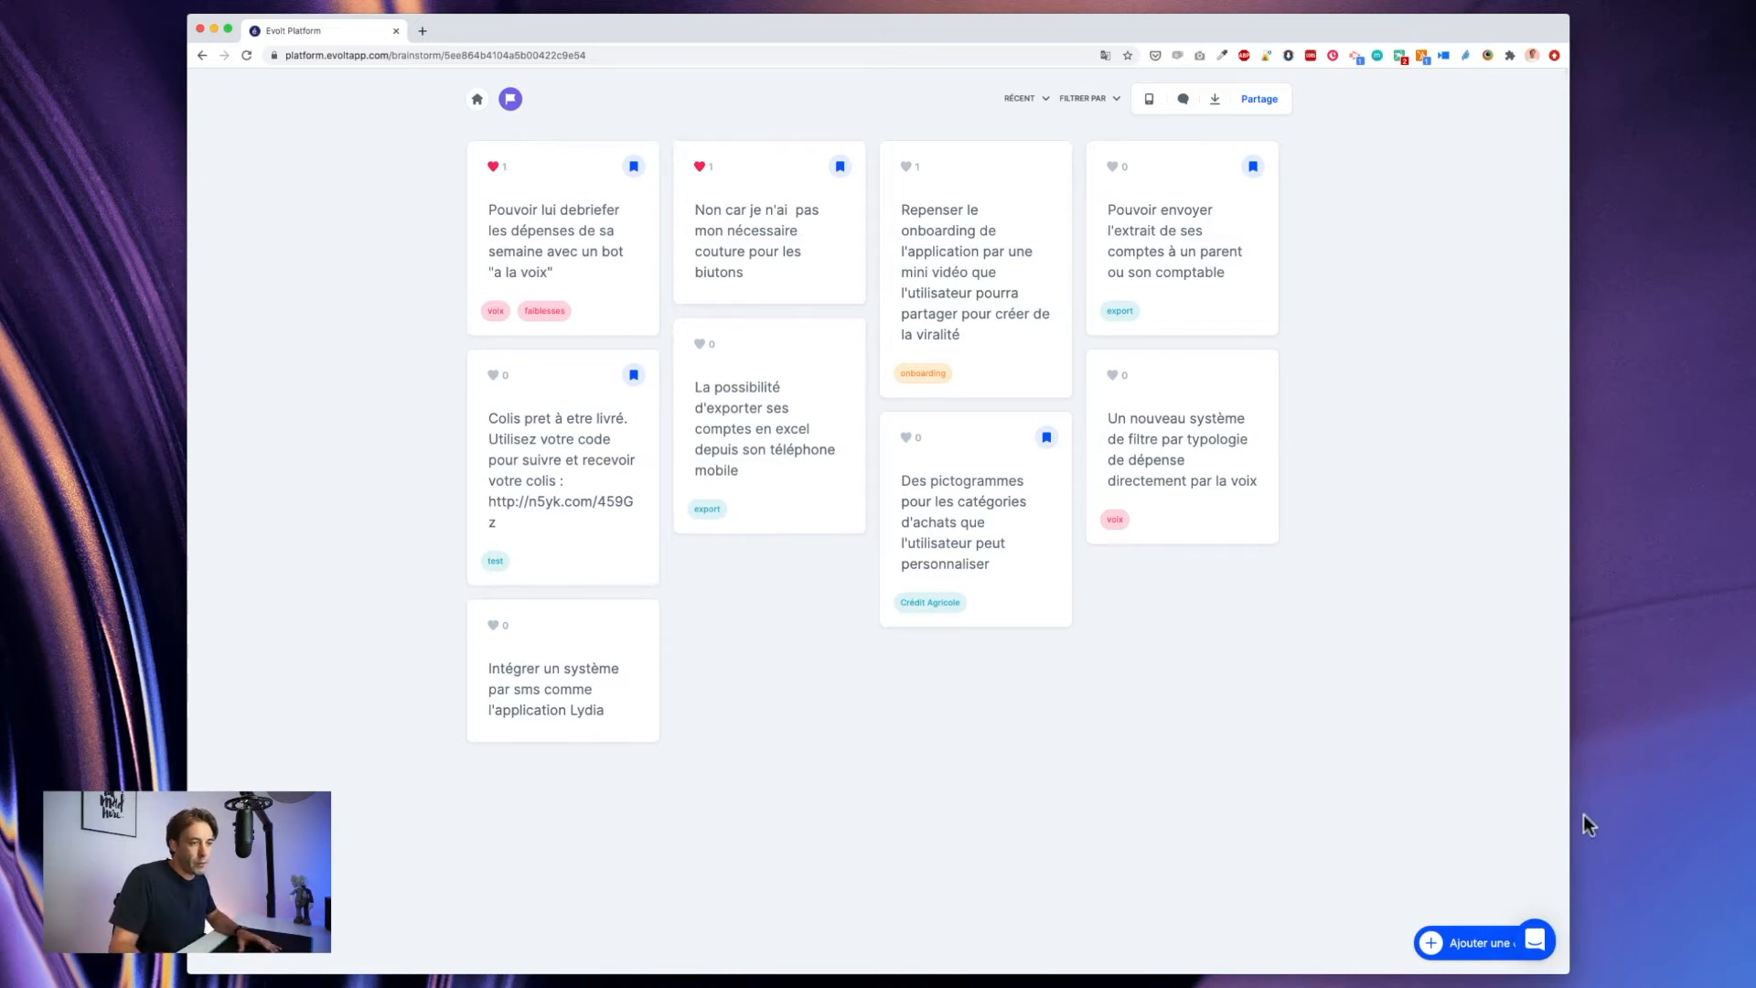
Step: Create a new idea reading "Voici mon idée !" with the anonymous option turned off
click(1433, 942)
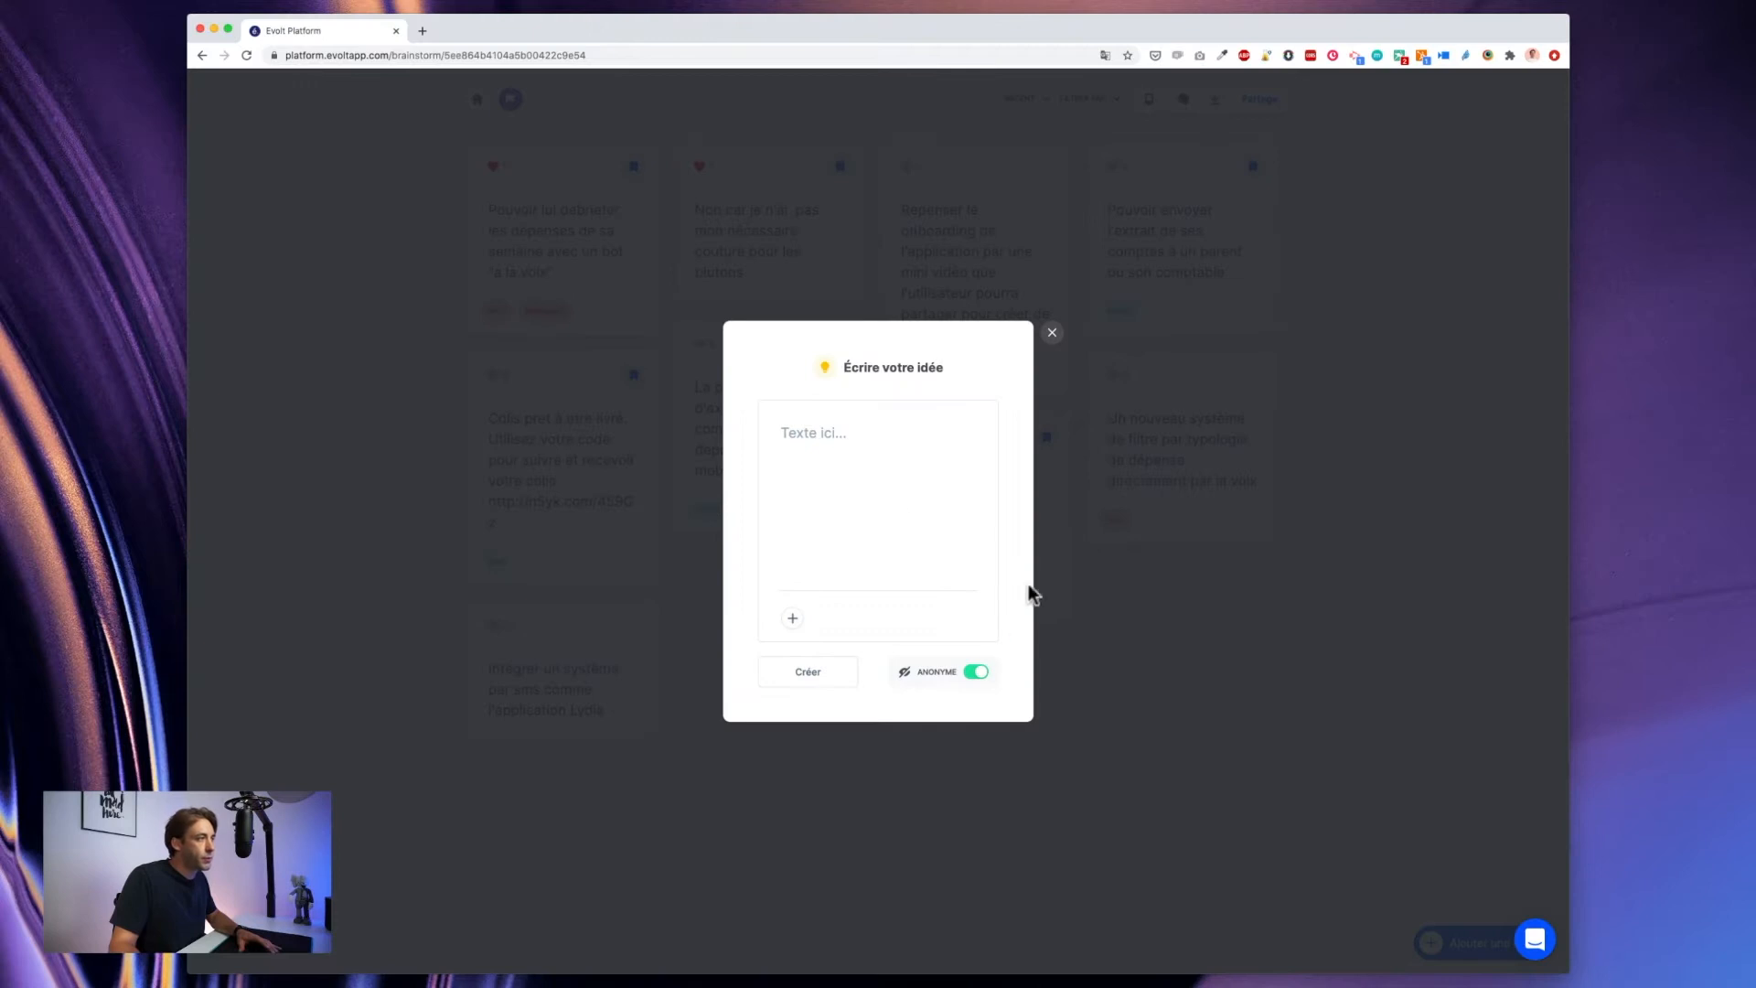
text(Voici mon idée ç)
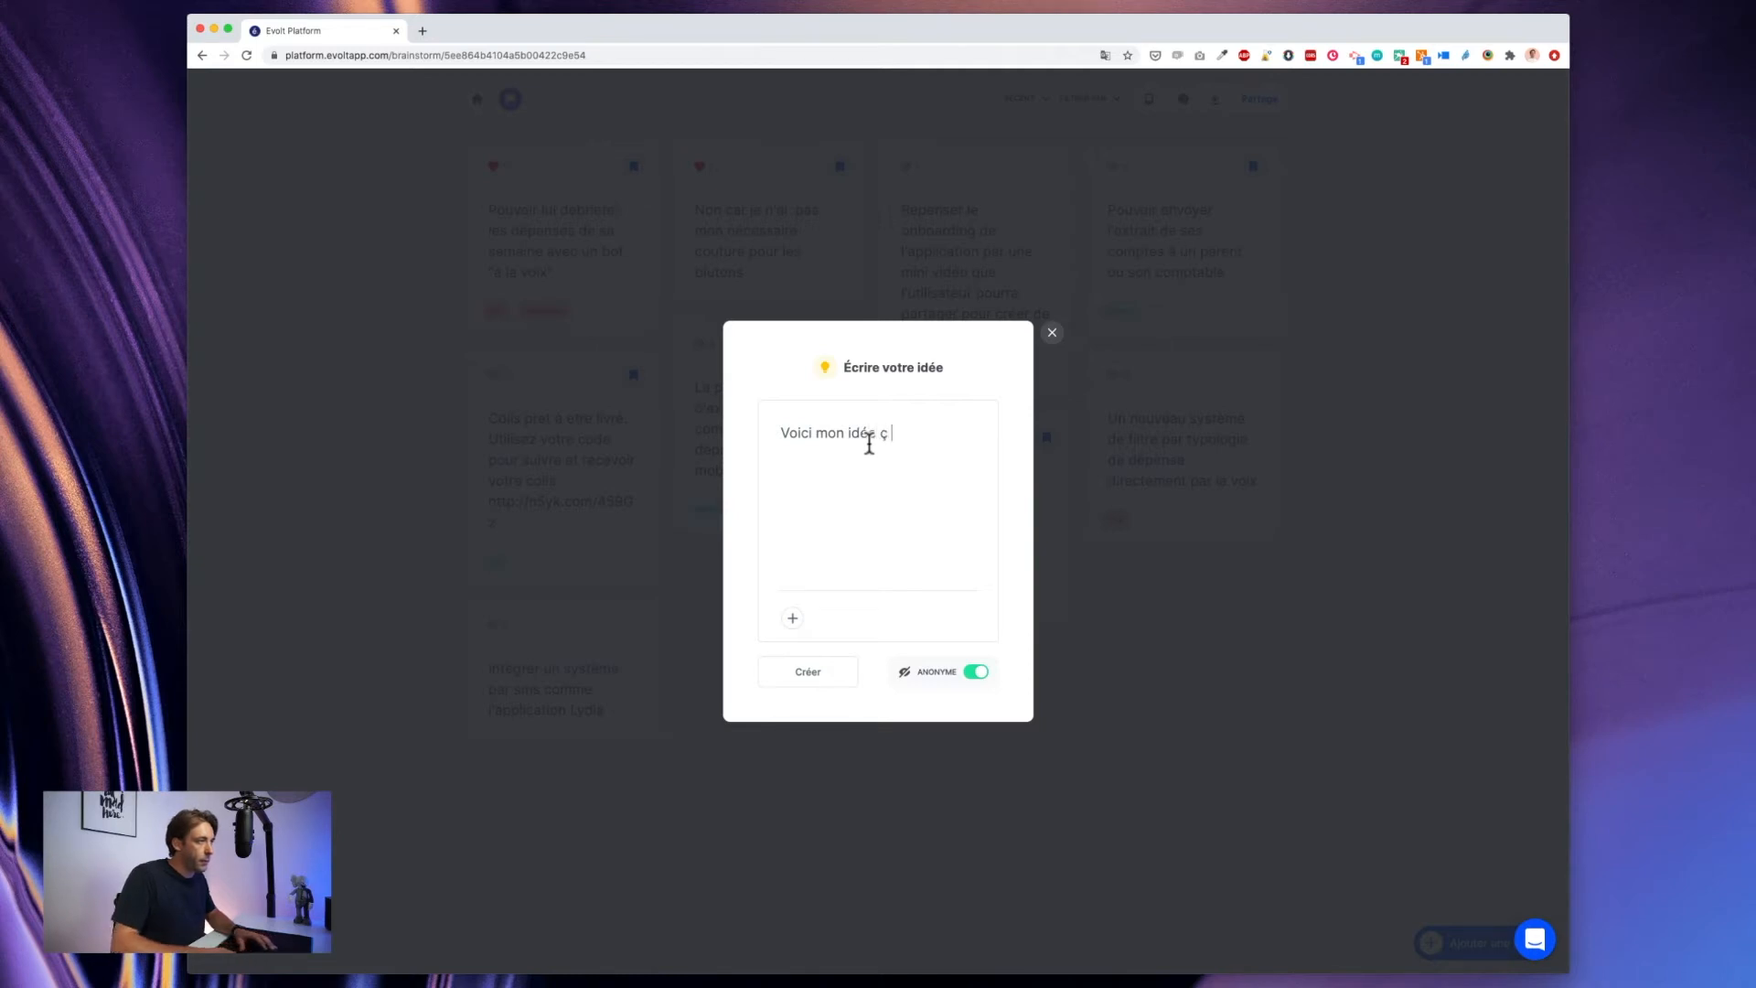
key(BackSpace)
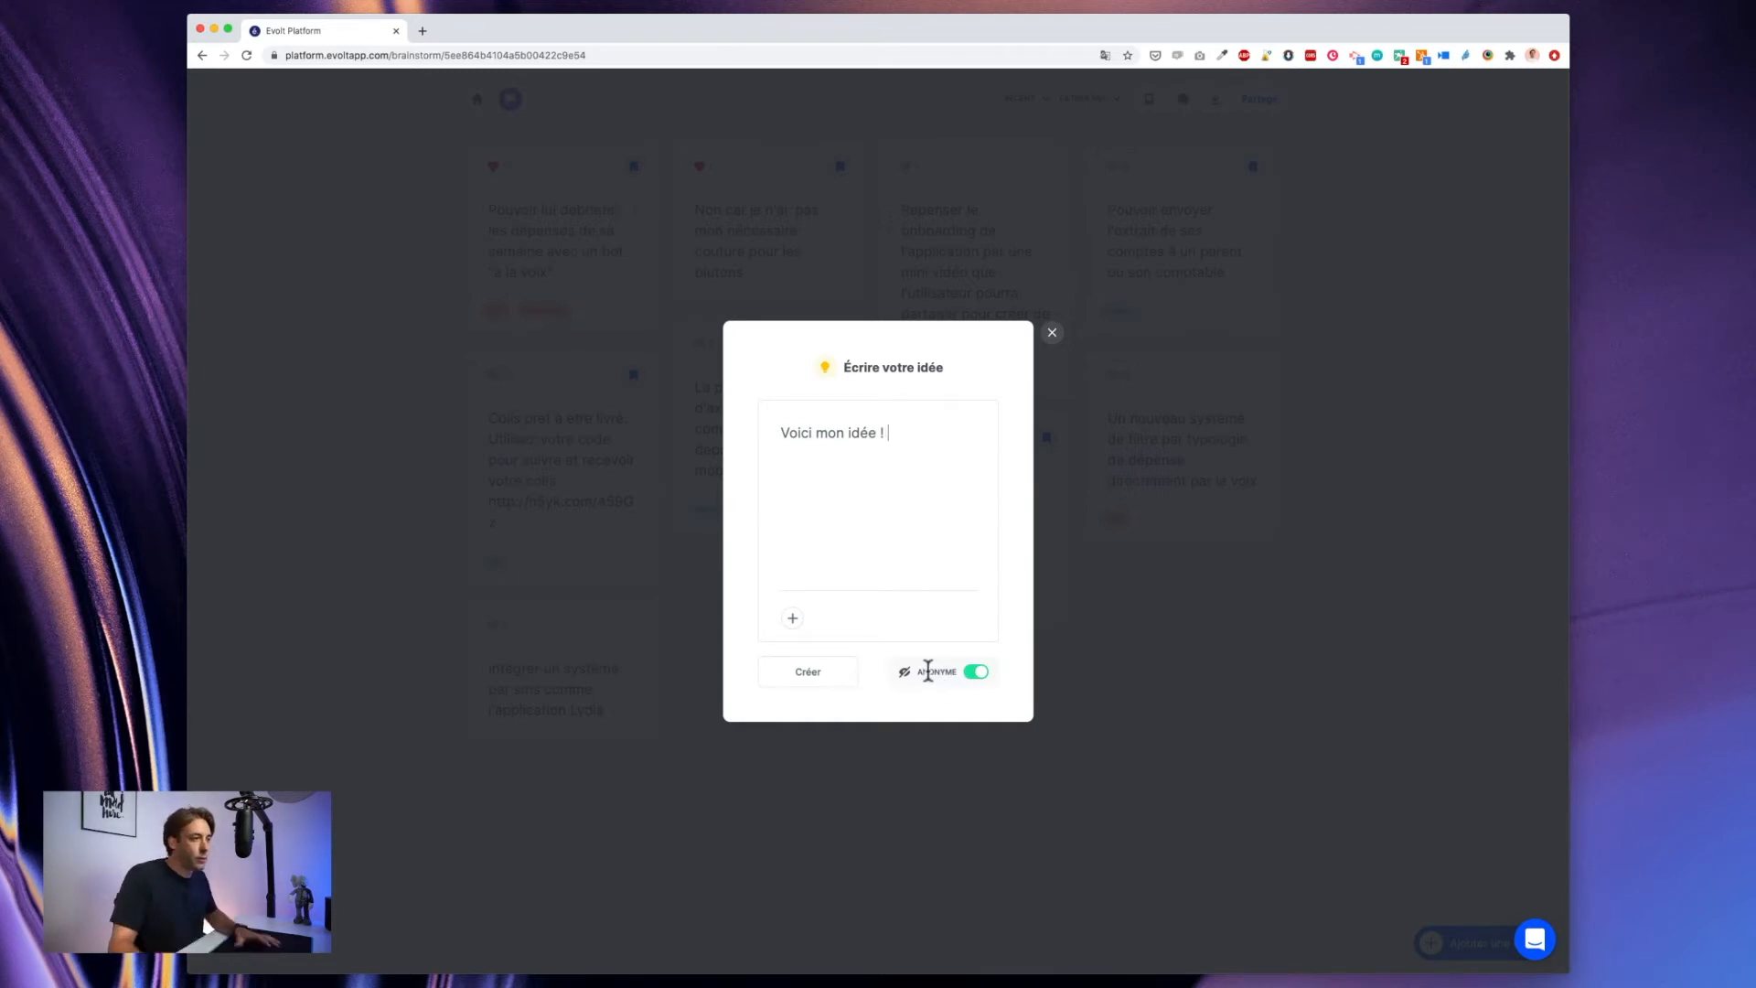
click(974, 673)
click(819, 677)
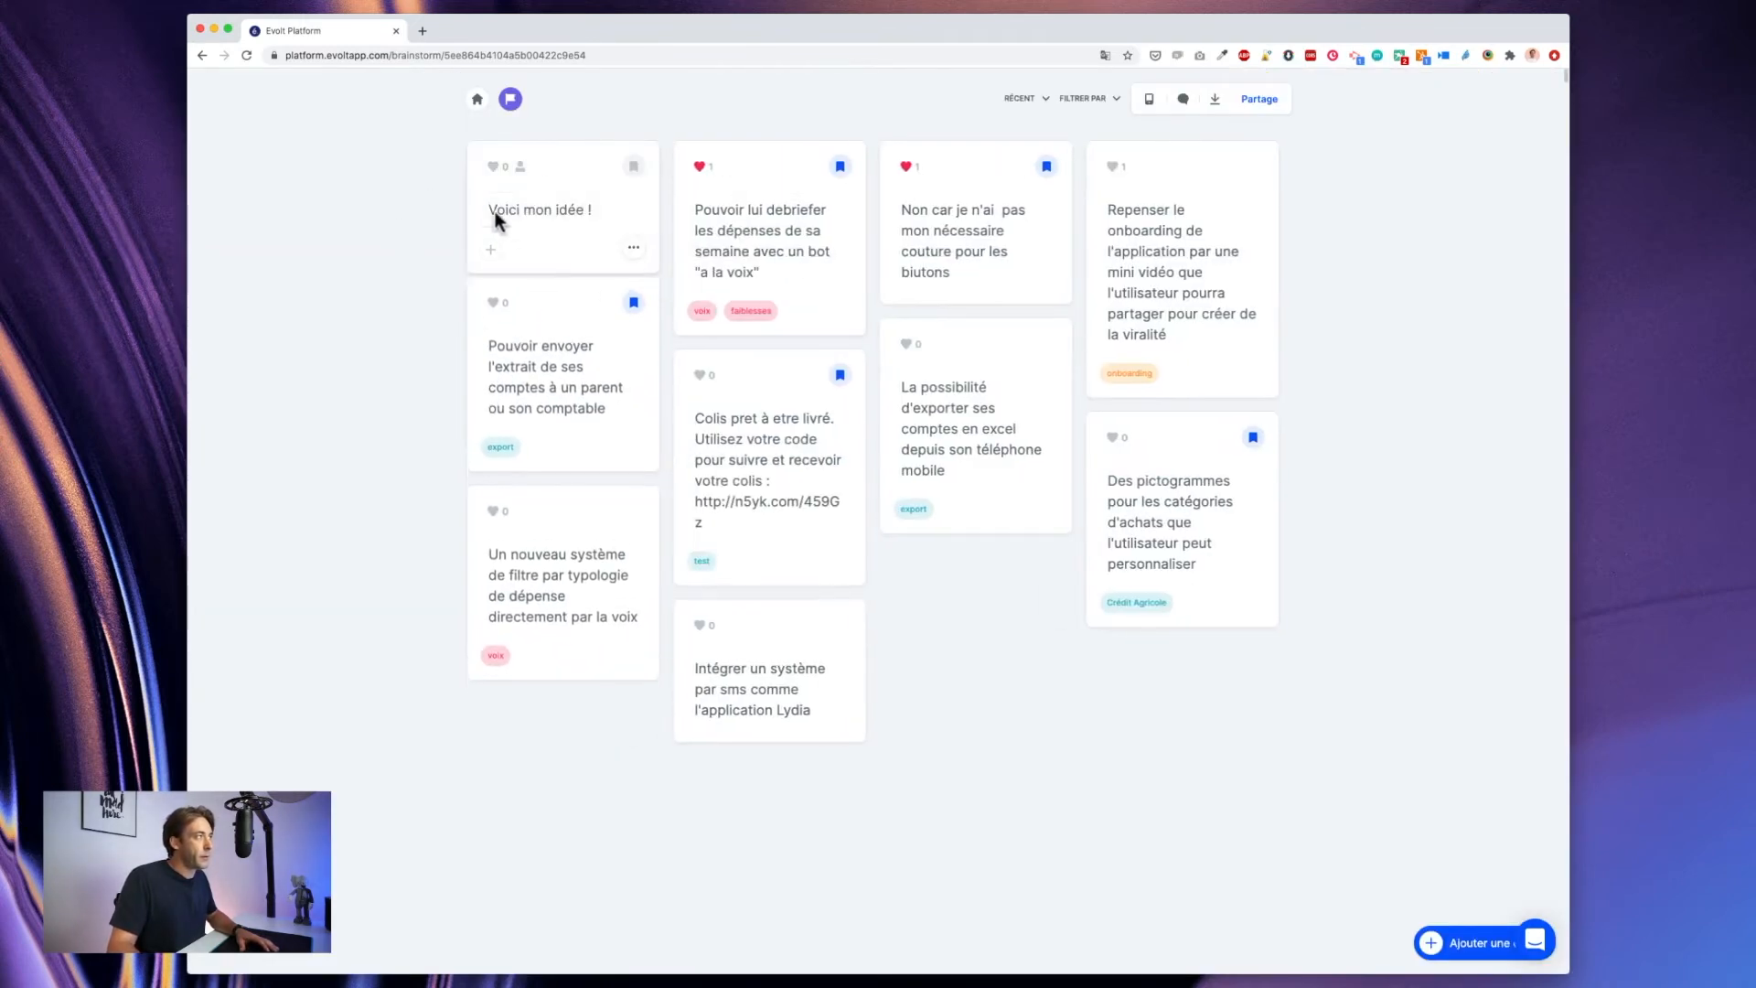
Step: Rearrange the cards so "Voici mon idée !" heads the second column with "Non car je n'ai pas mon nécessaire couture" beneath it
mouse_move(521, 168)
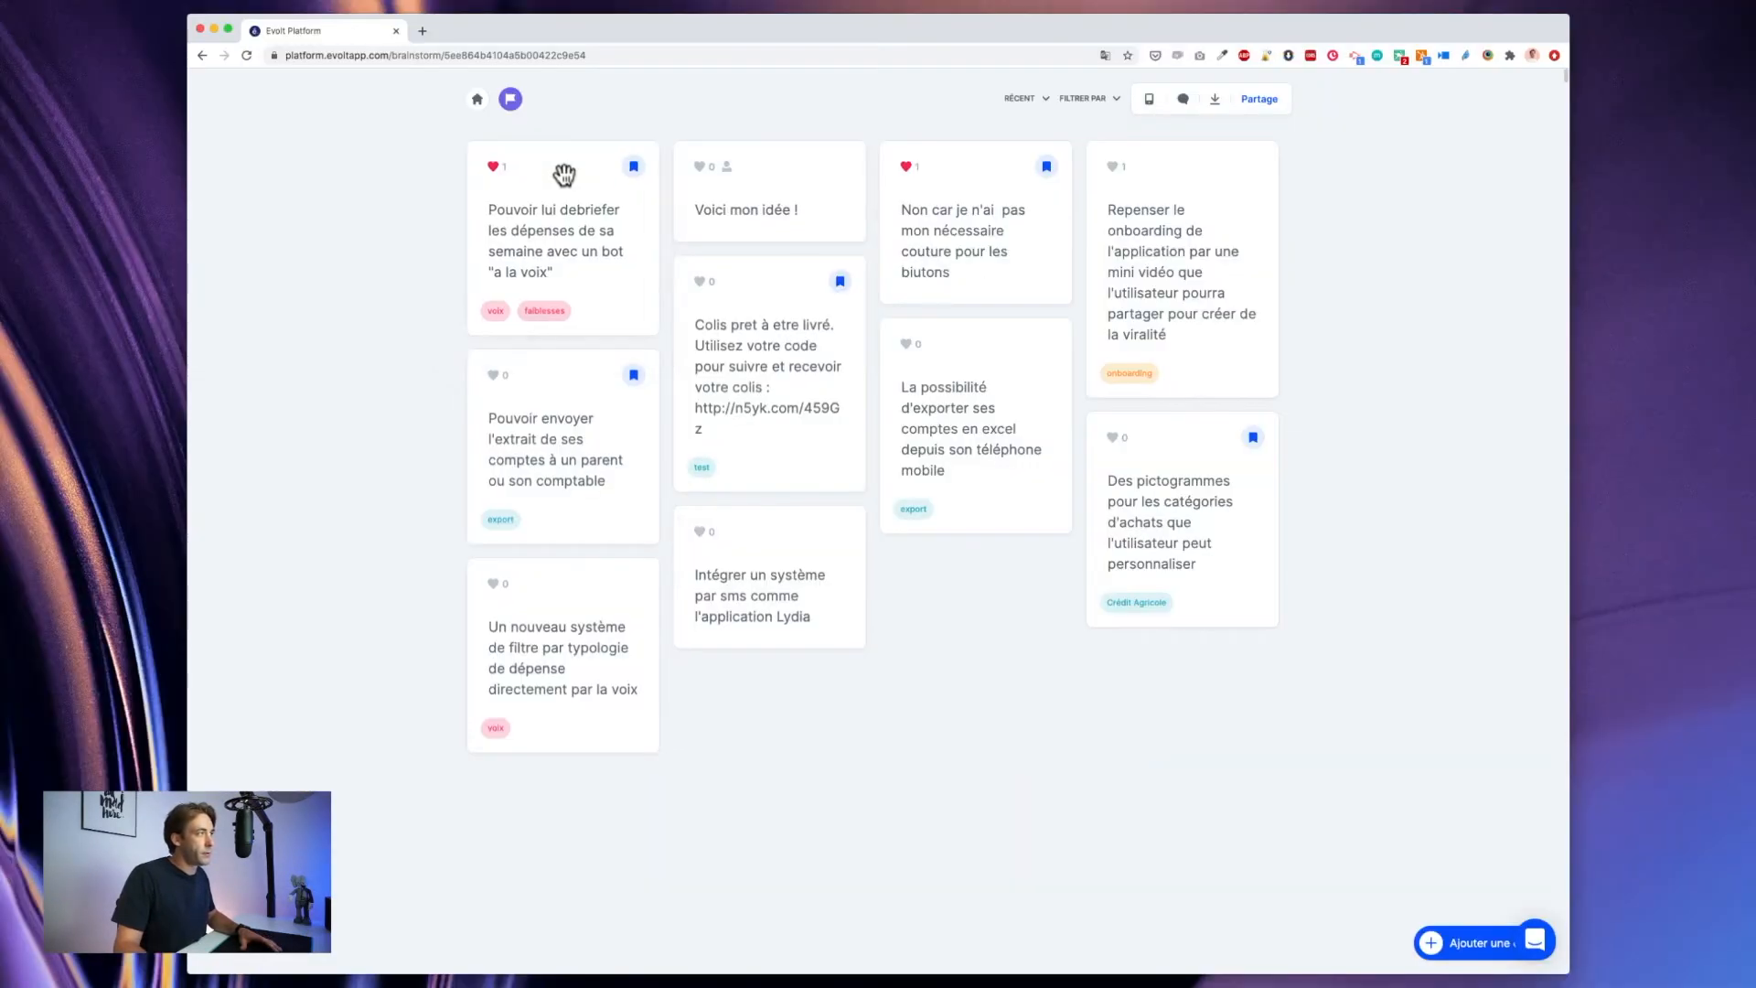
drag(985, 172, 760, 333)
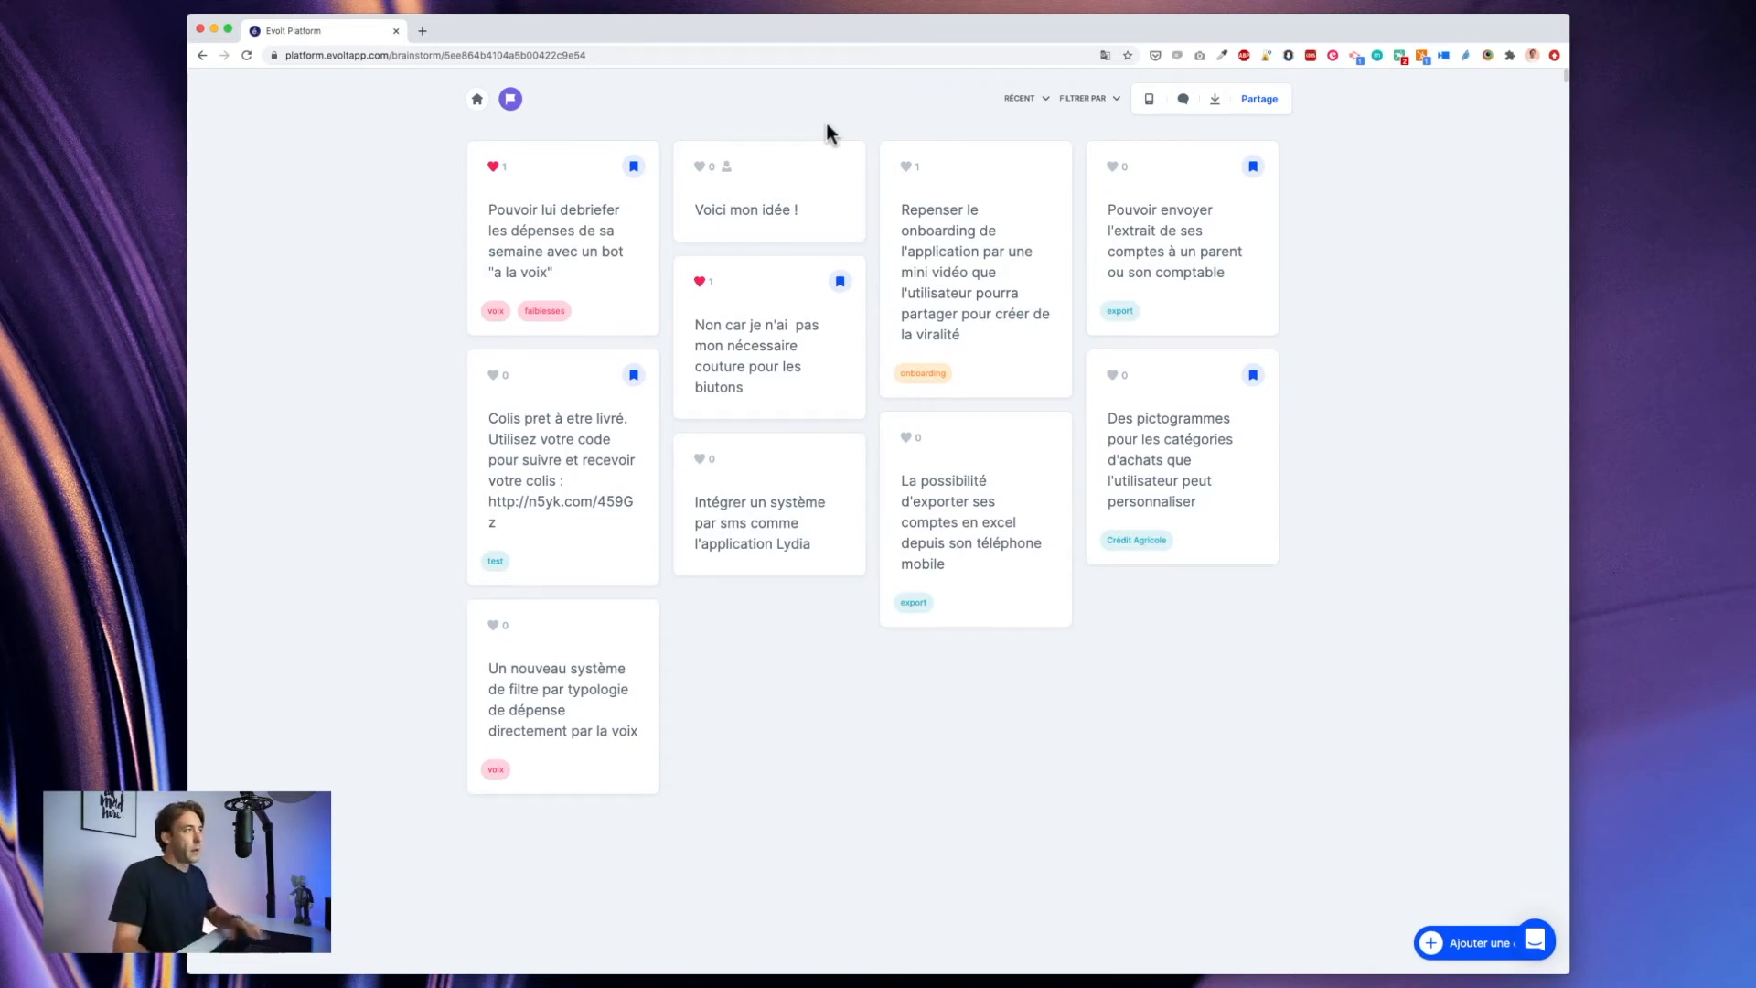
Step: Clear a trial "test" tag entry on the "Voici mon idée !" card and assign the existing export tag instead
mouse_move(700, 235)
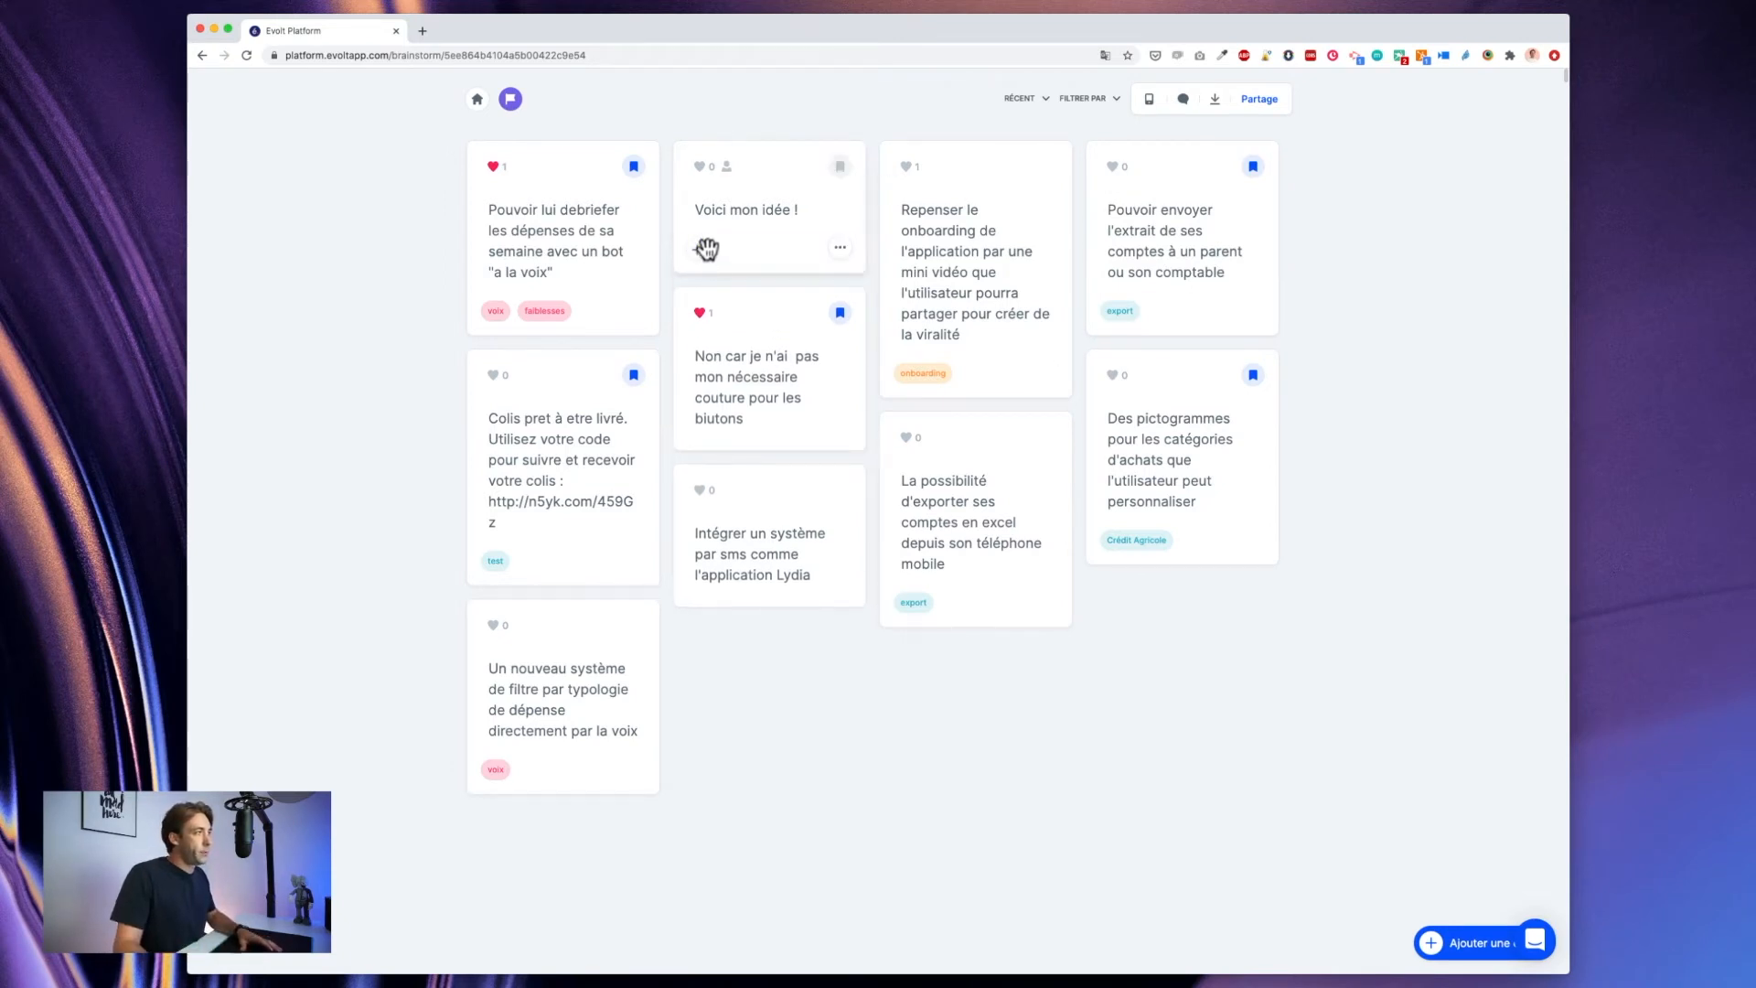
click(701, 255)
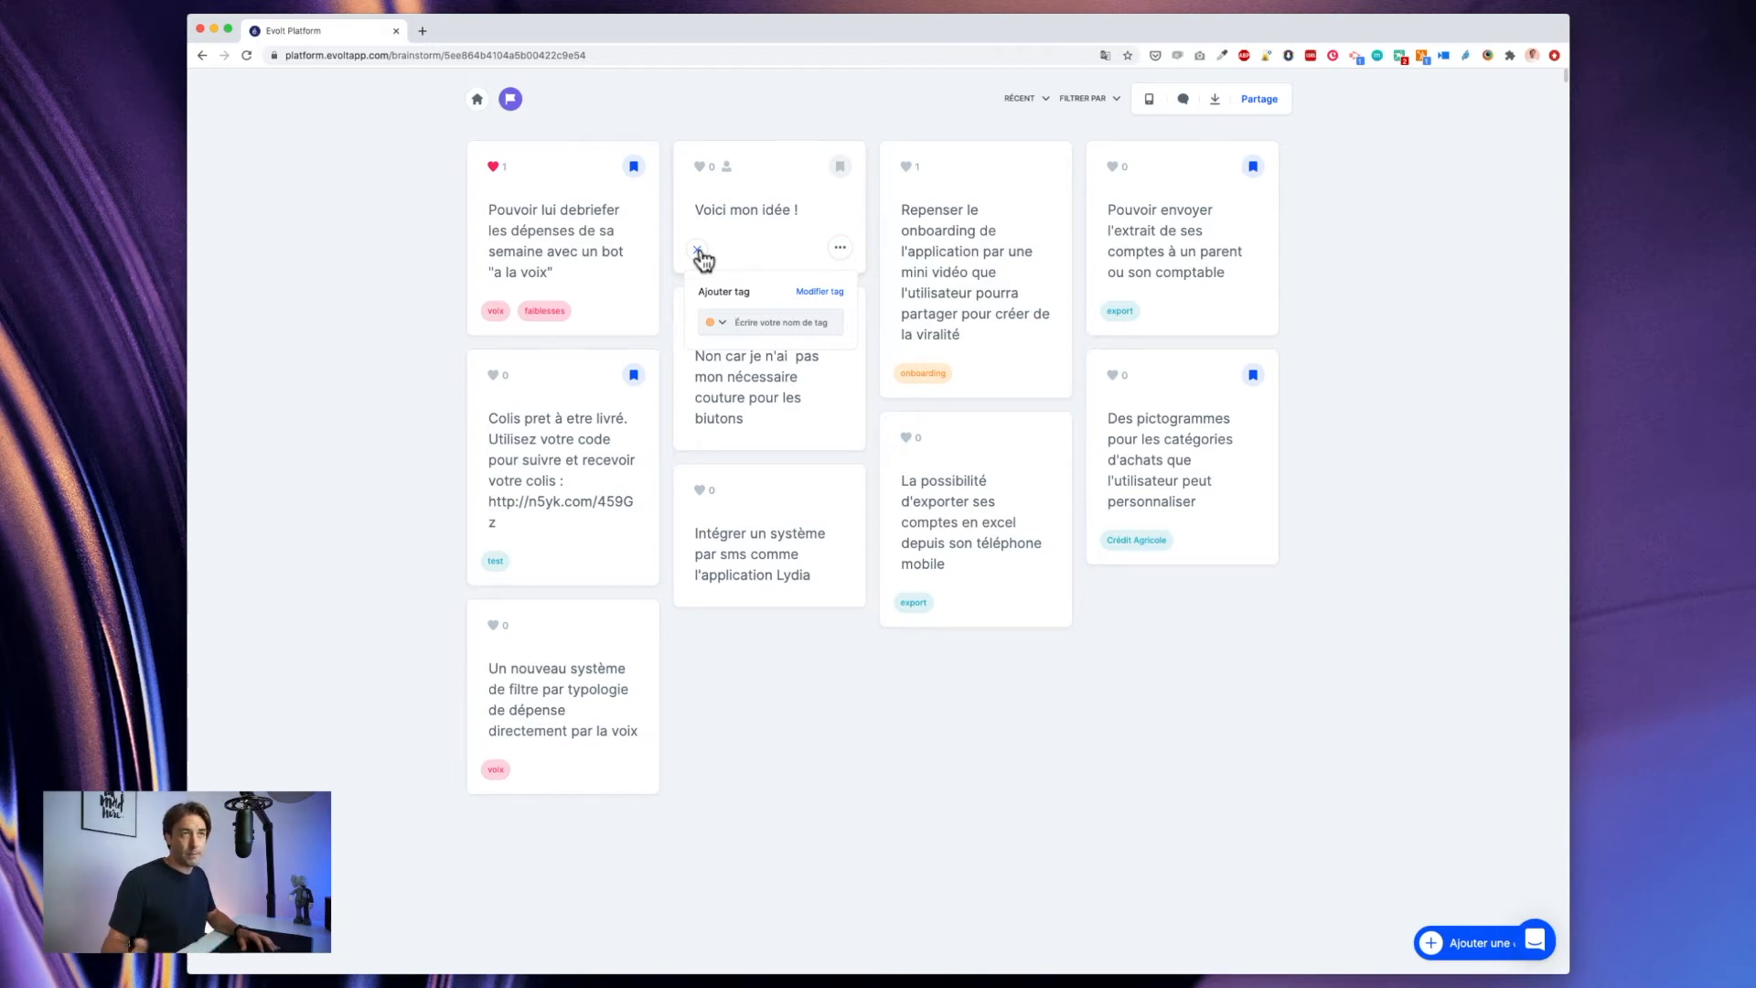
text(test)
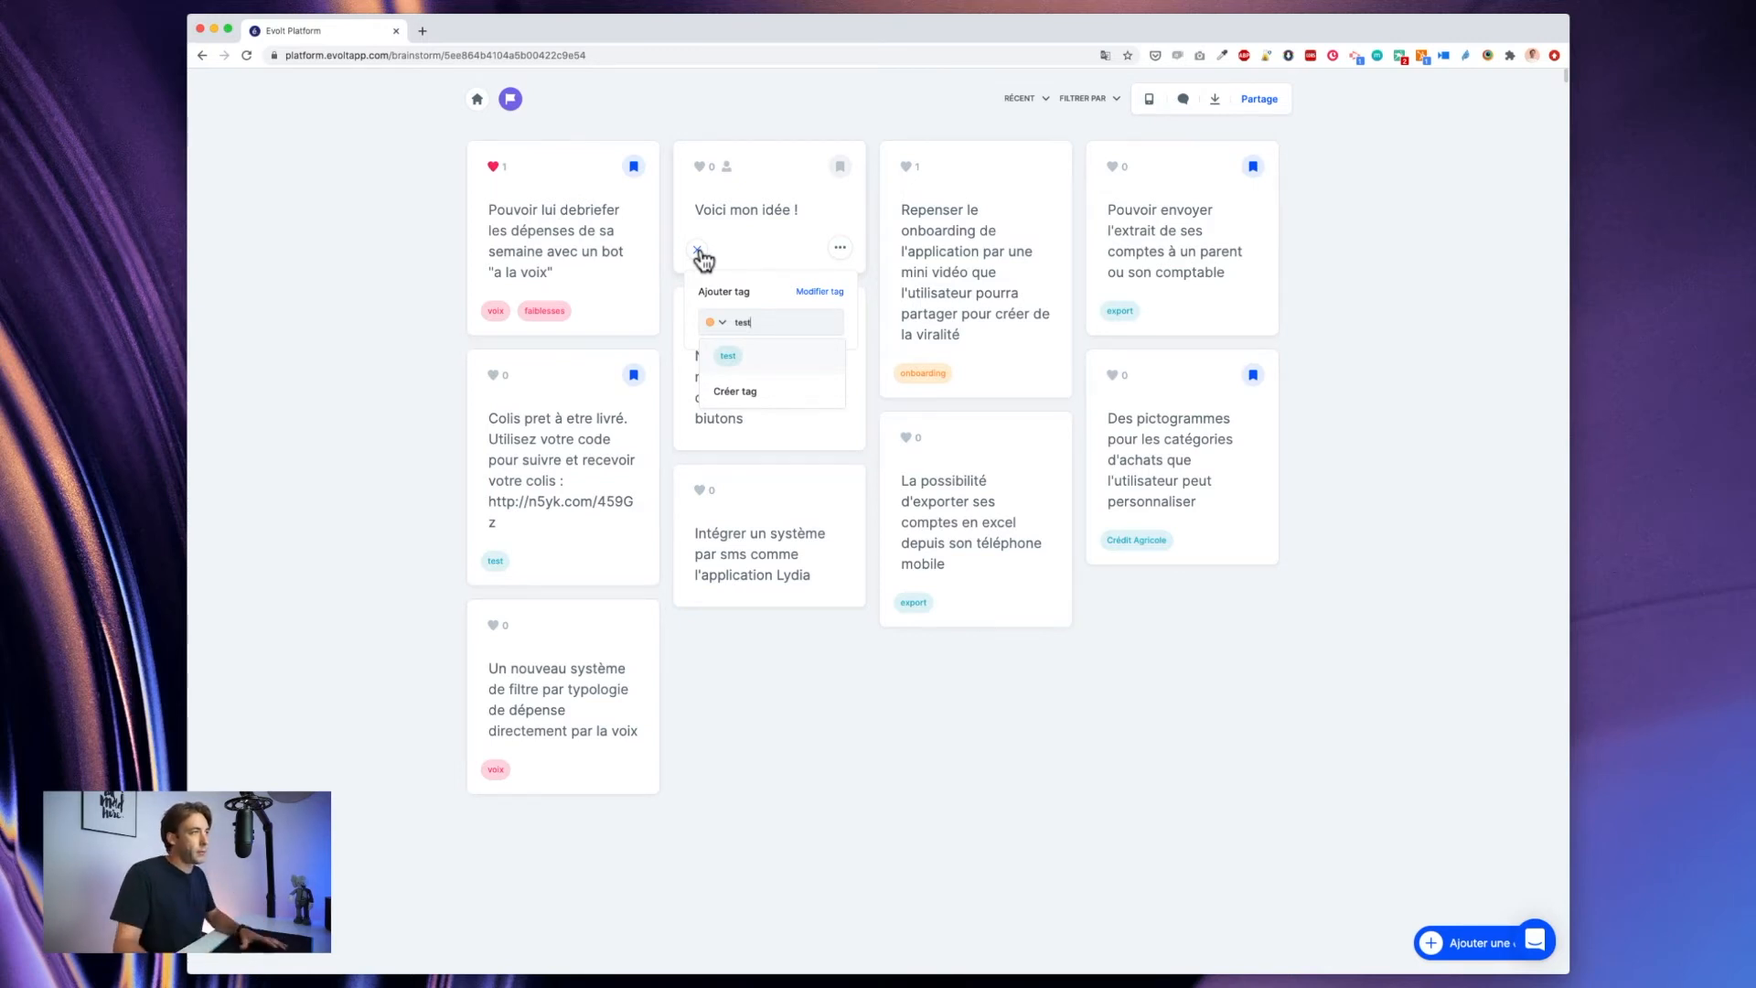
key(BackSpace)
key(BackSpace)
key(BackSpace)
key(BackSpace)
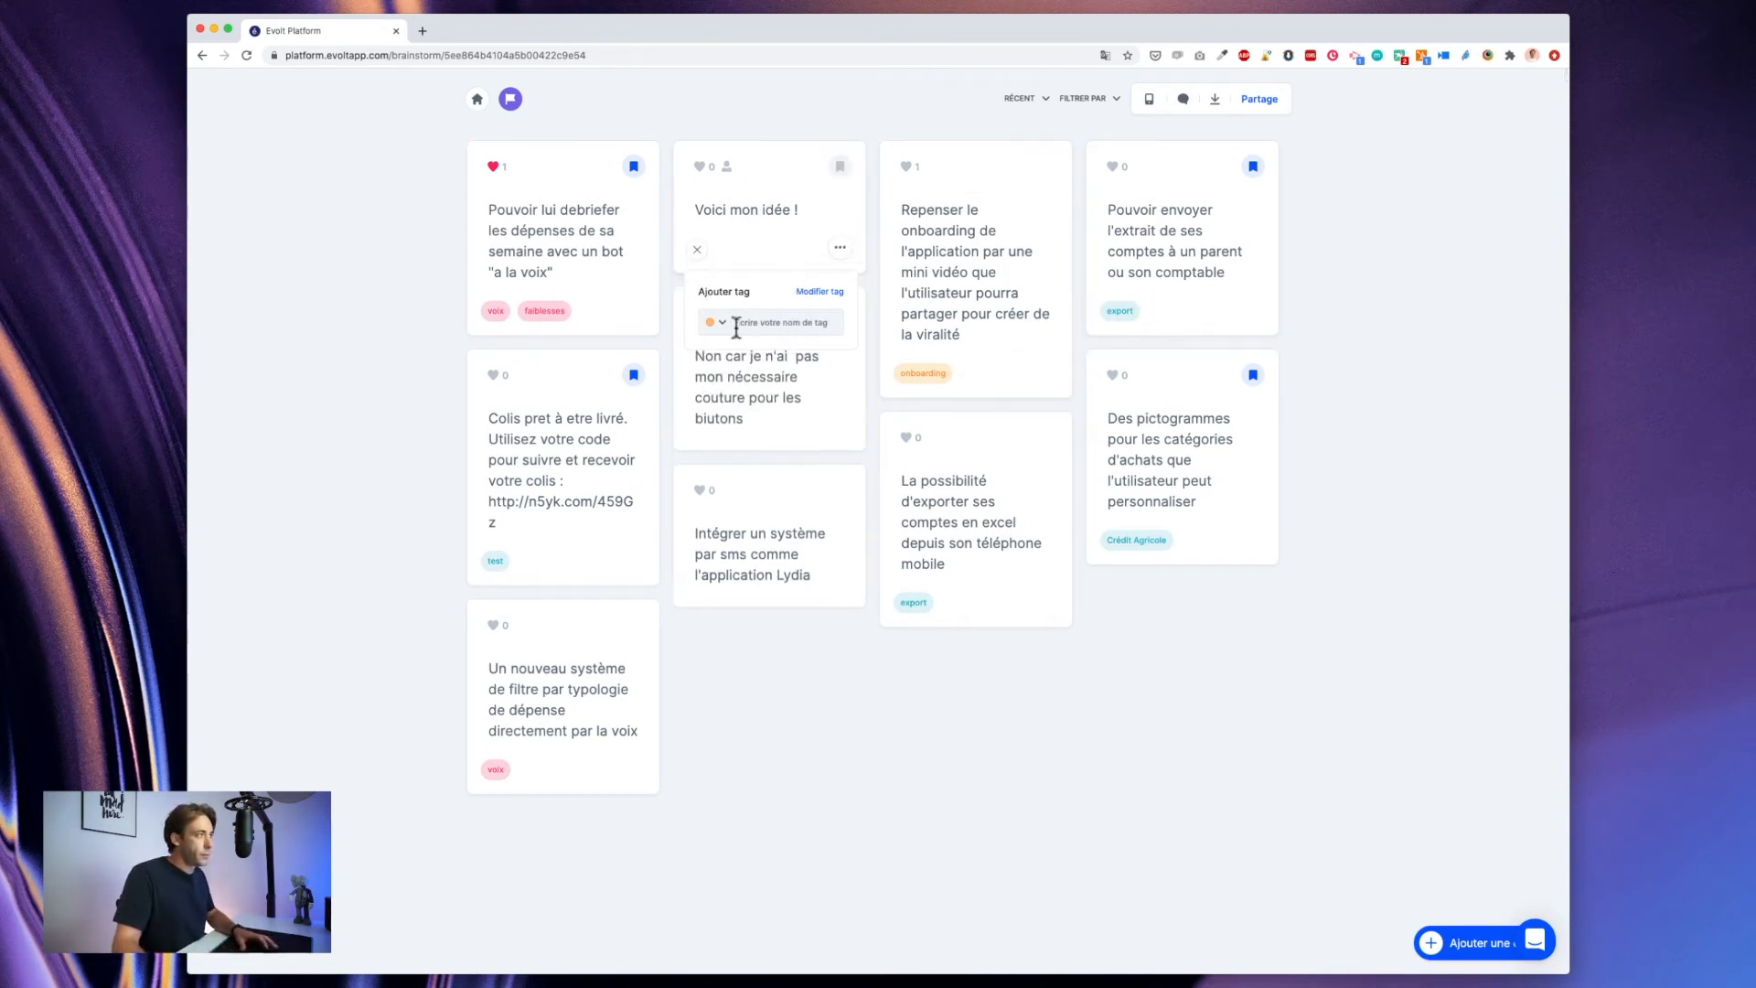
text(ex)
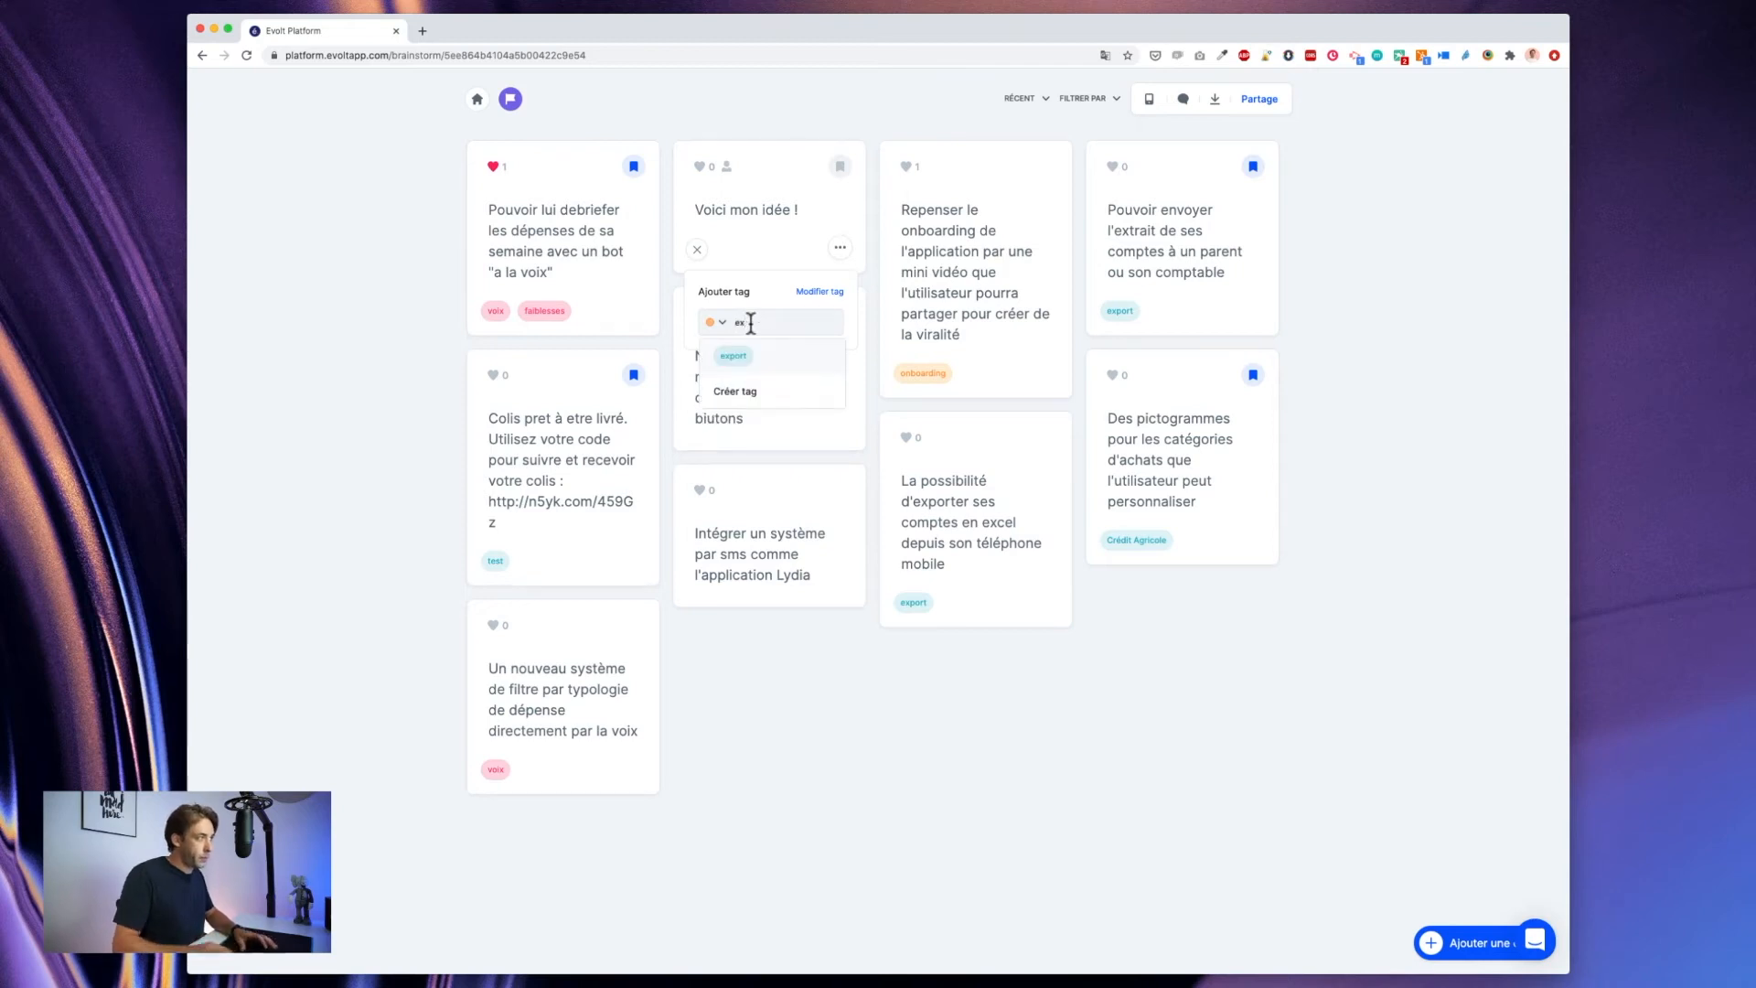
click(734, 356)
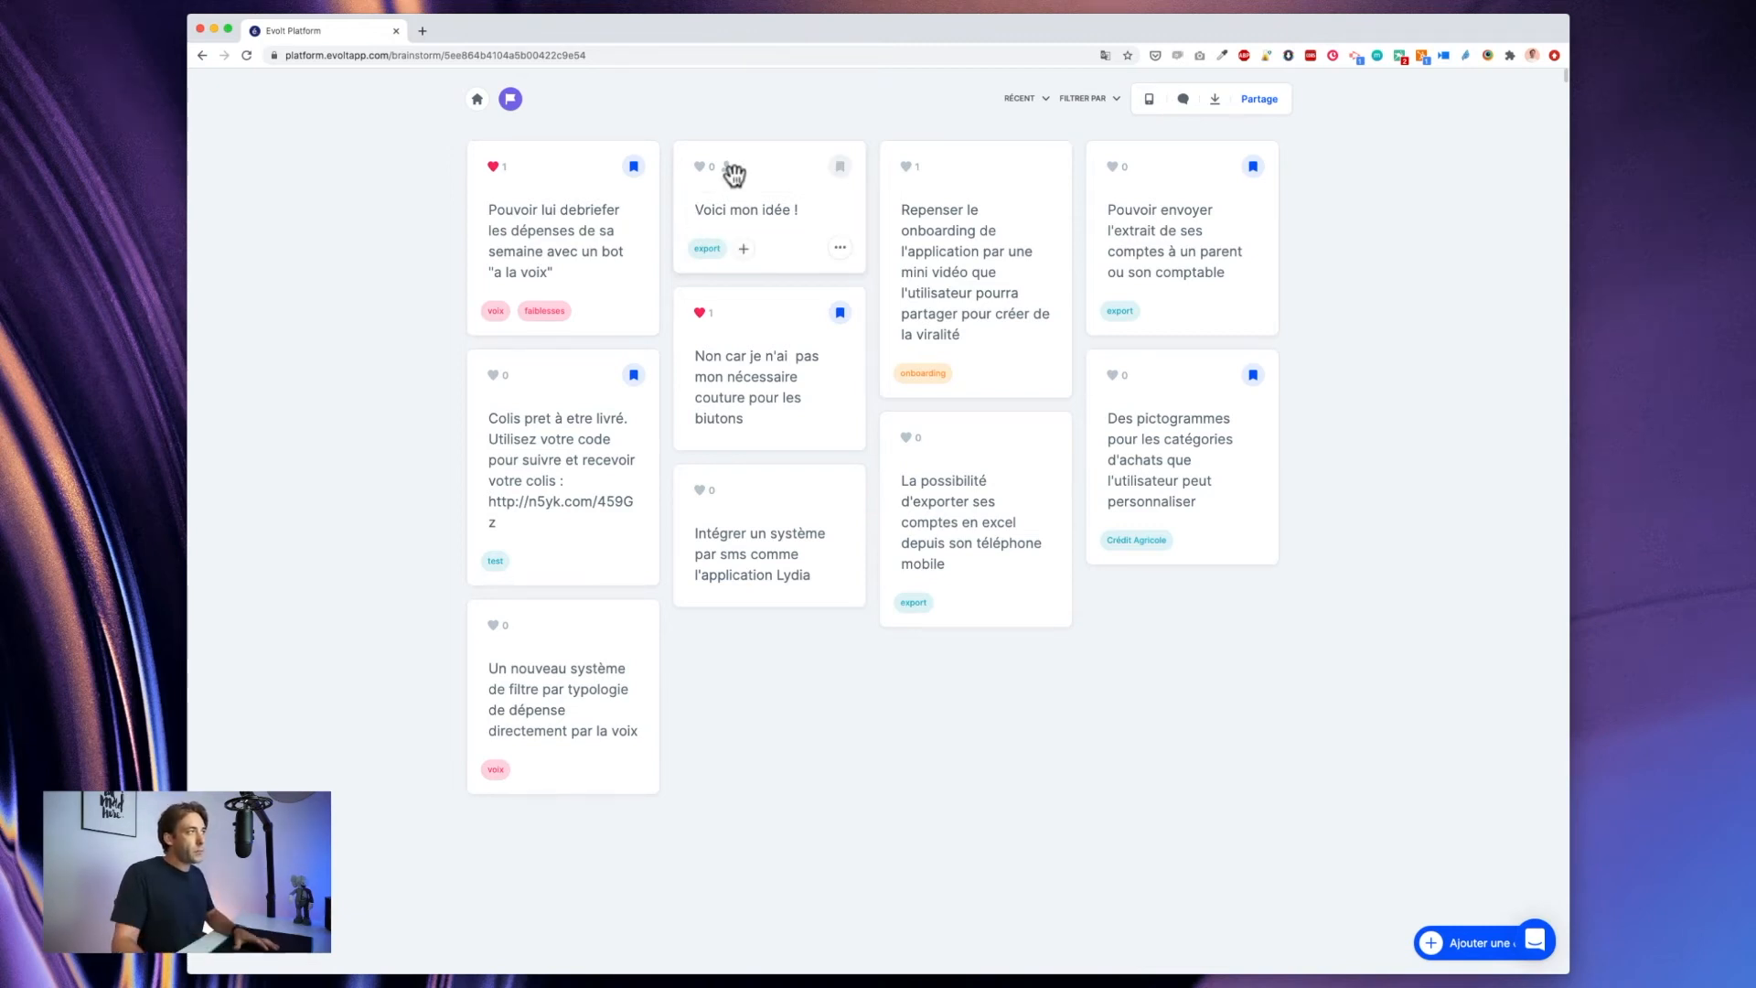
Step: Create a pink tag named monnouveautage and add it to the "Voici mon idée !" card
click(742, 252)
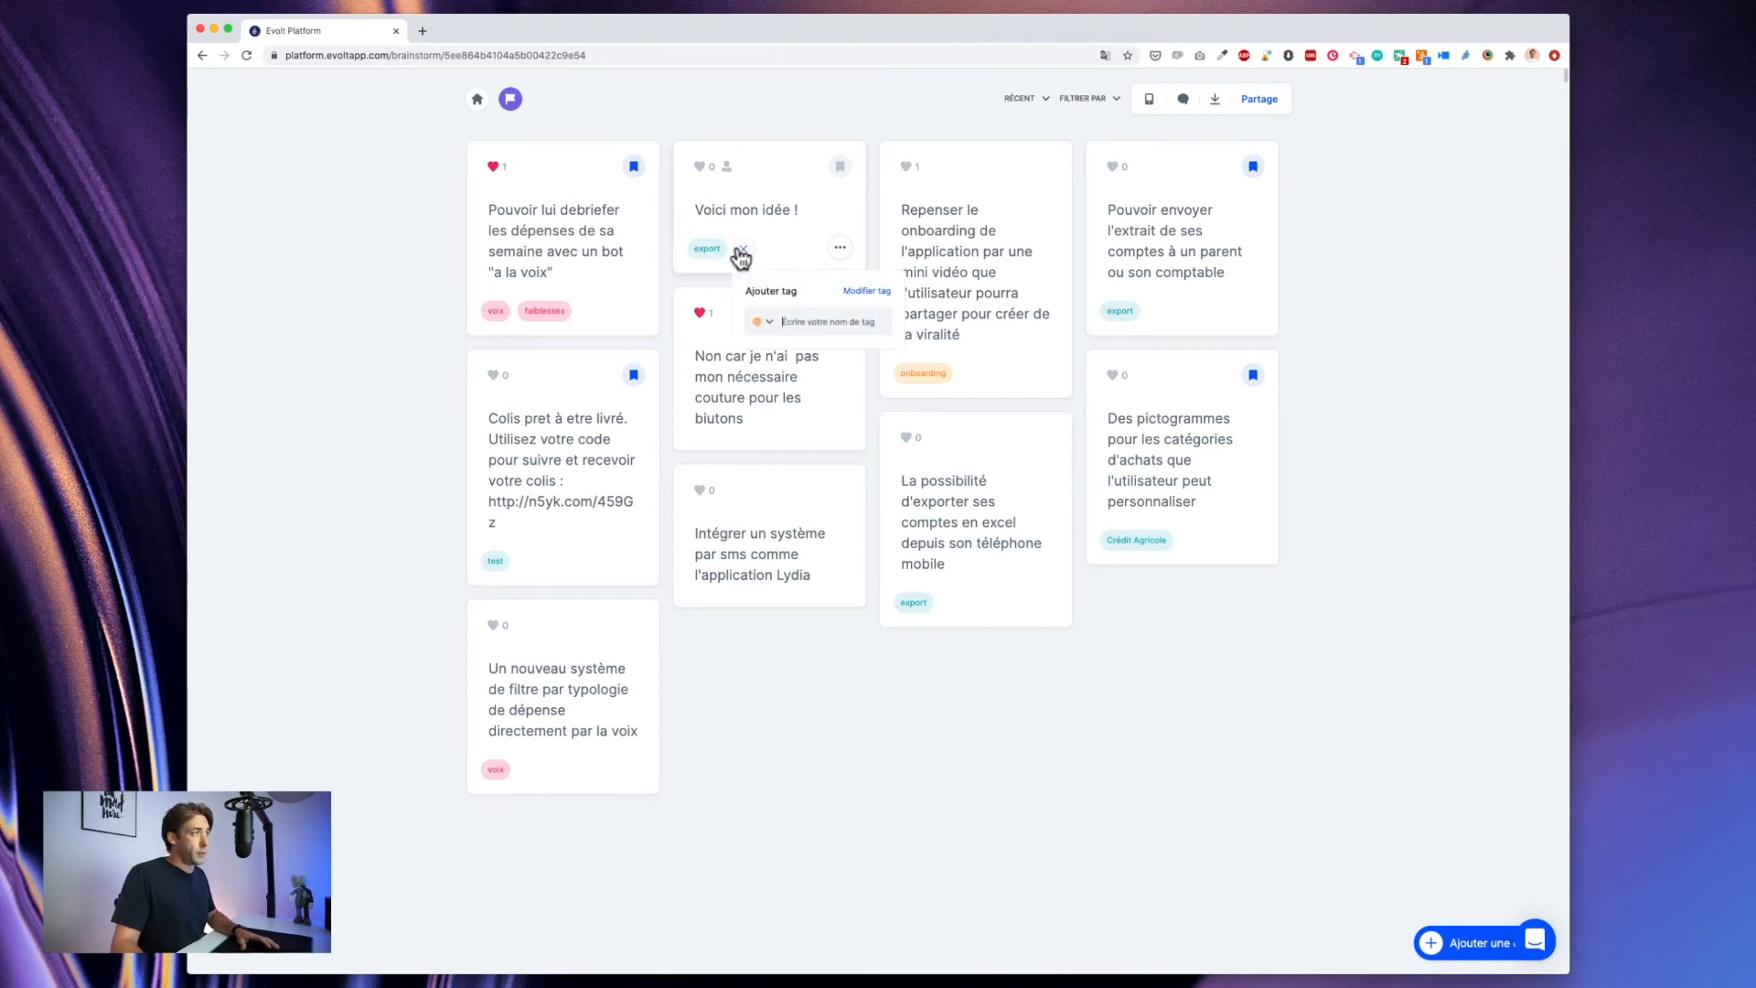
text(m)
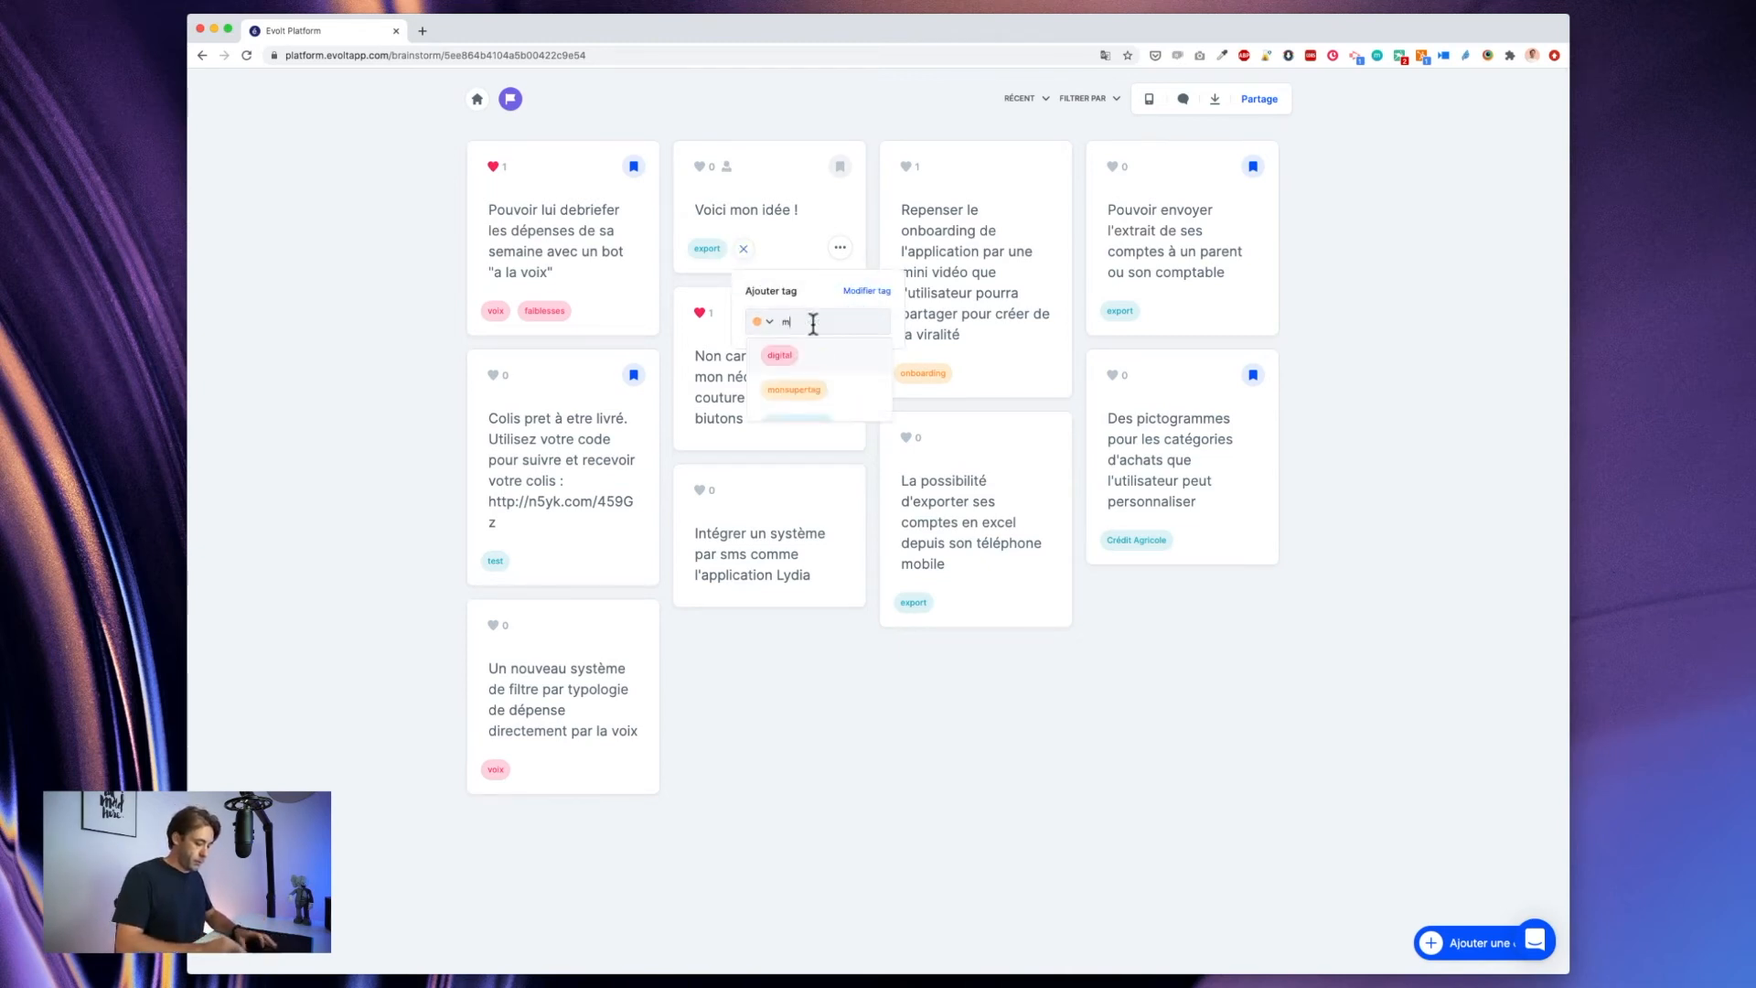
text(onnouve)
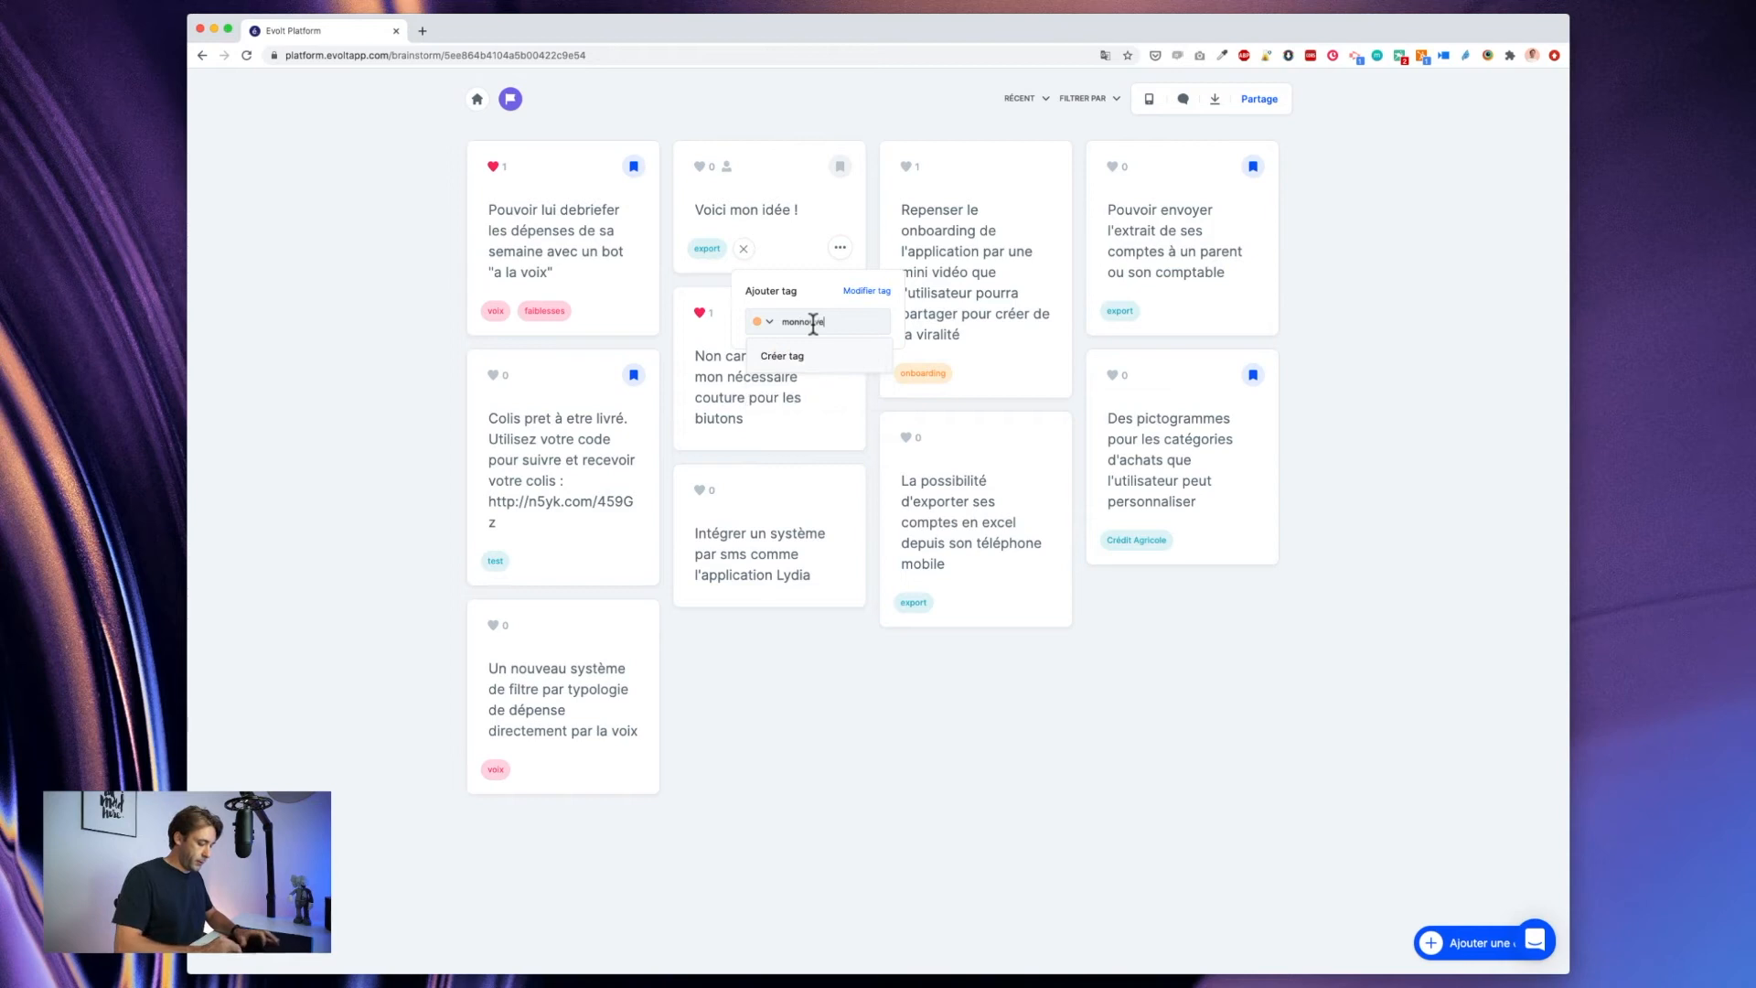
text(autage)
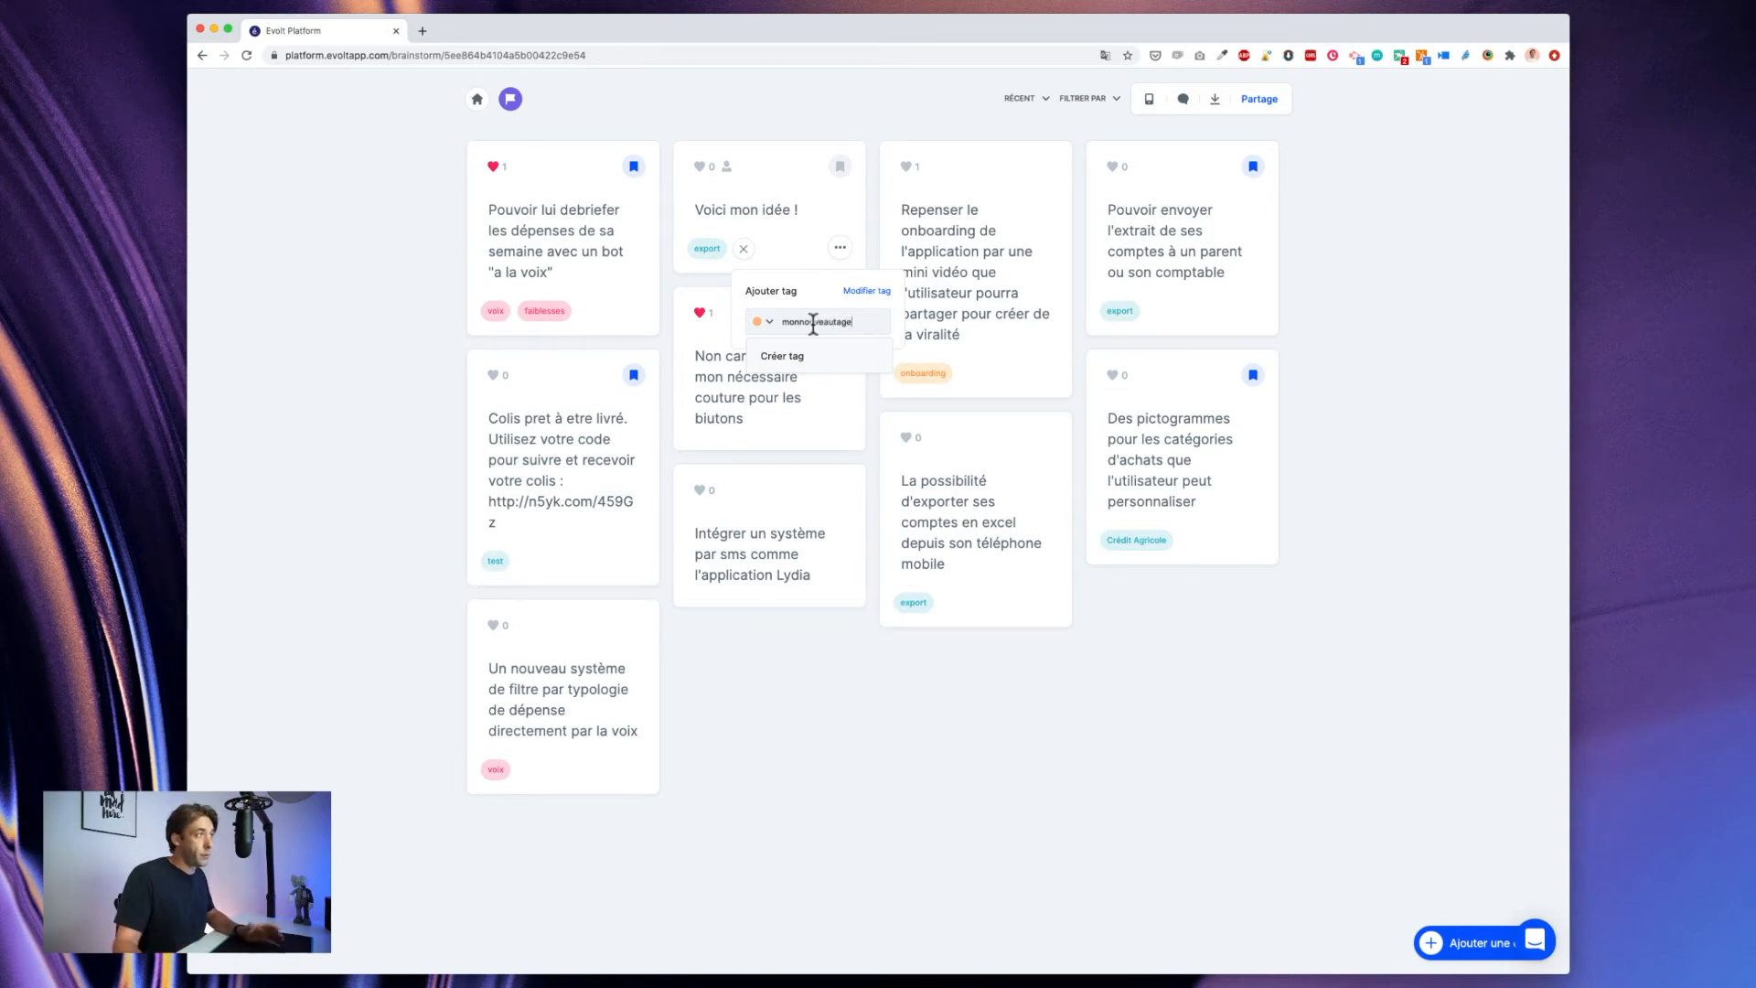
click(761, 321)
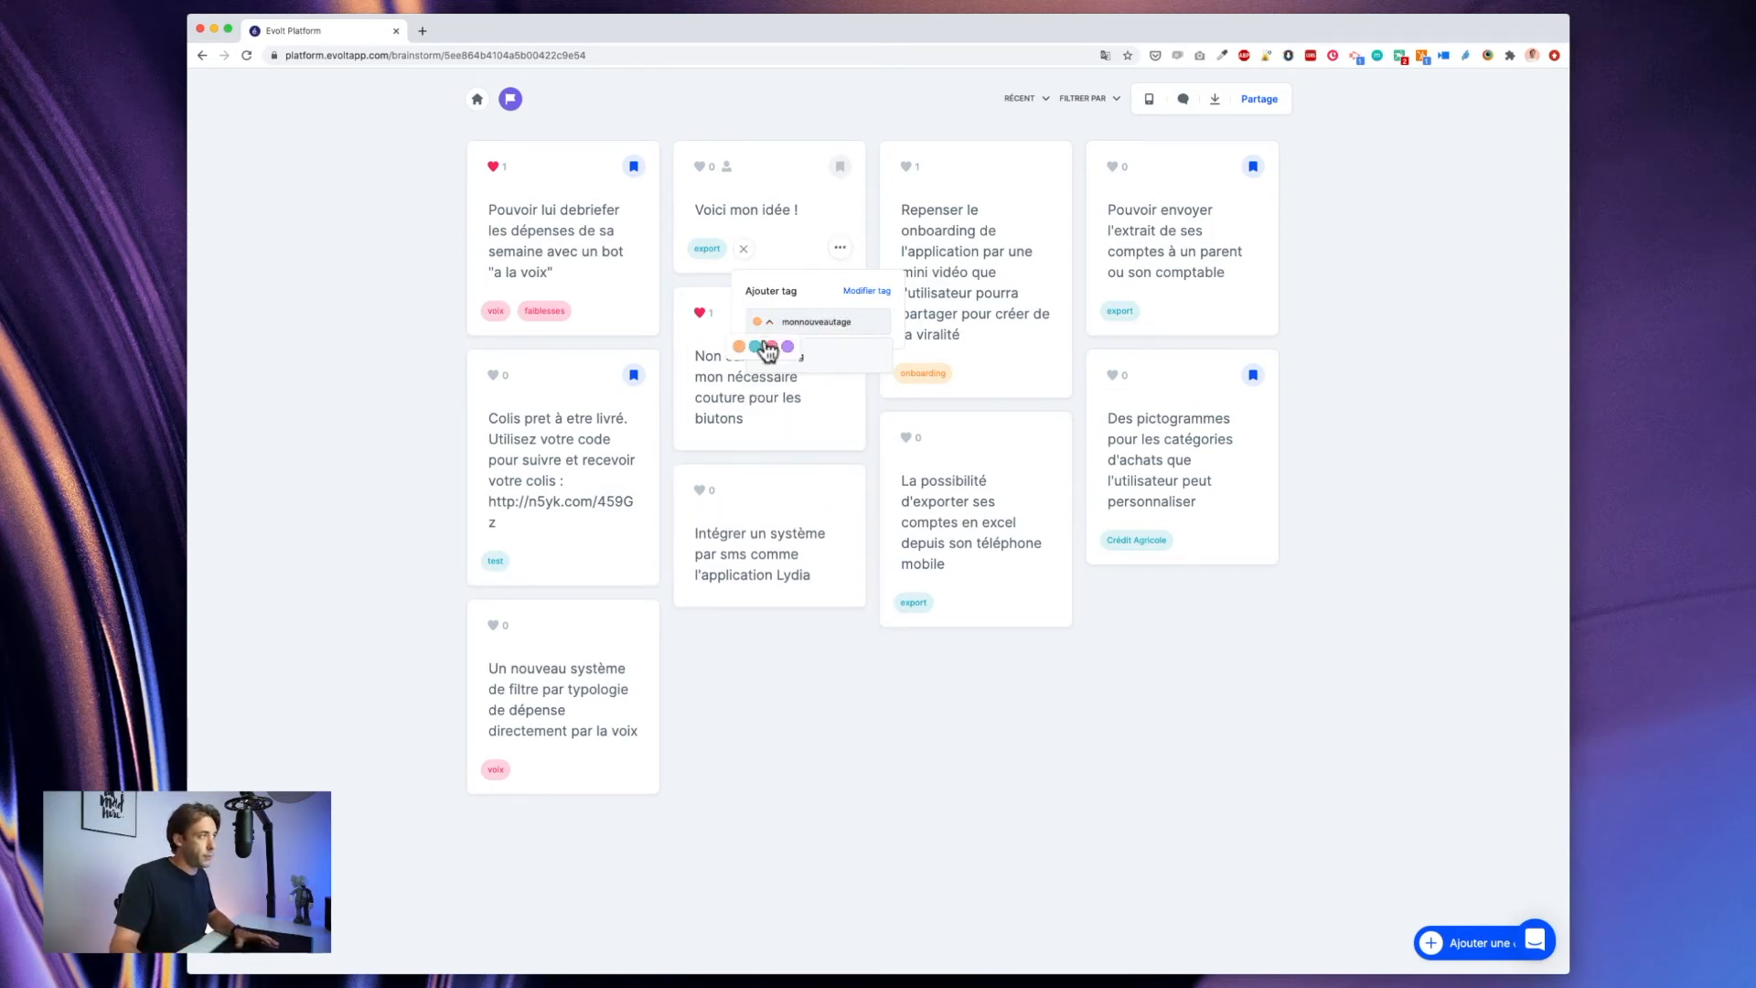
click(771, 346)
click(783, 355)
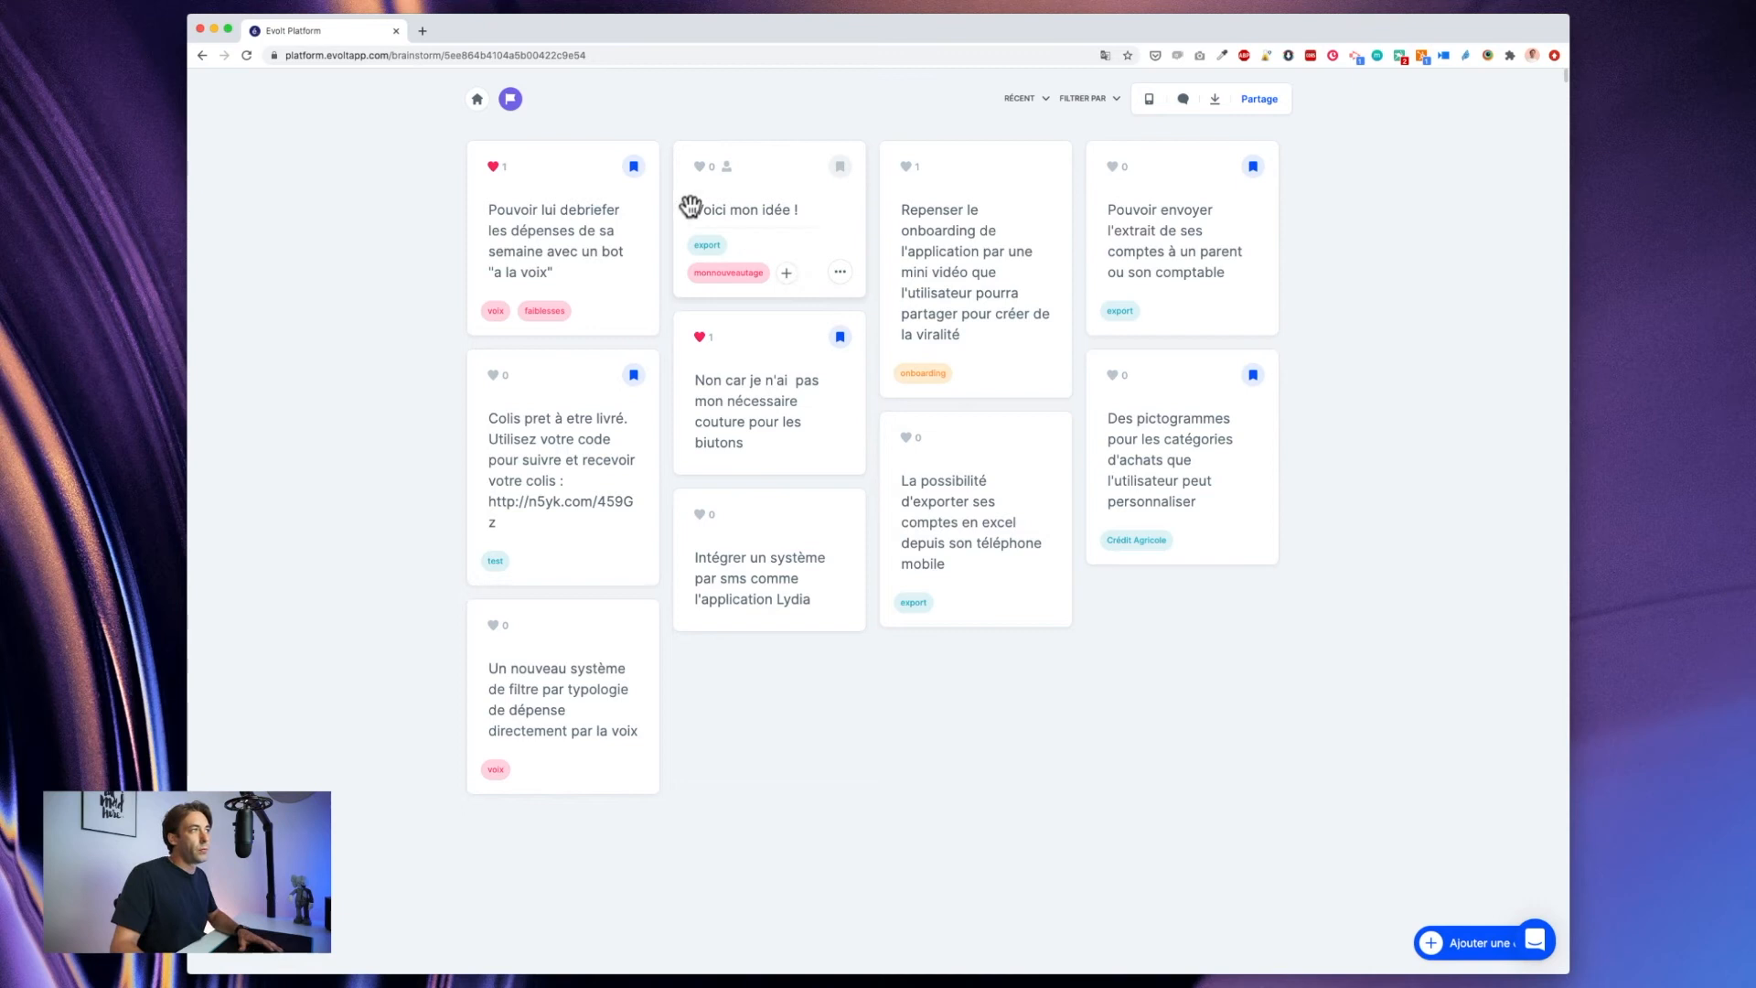
Step: Filter the brainstorm to show only the ideas tagged export
click(1093, 102)
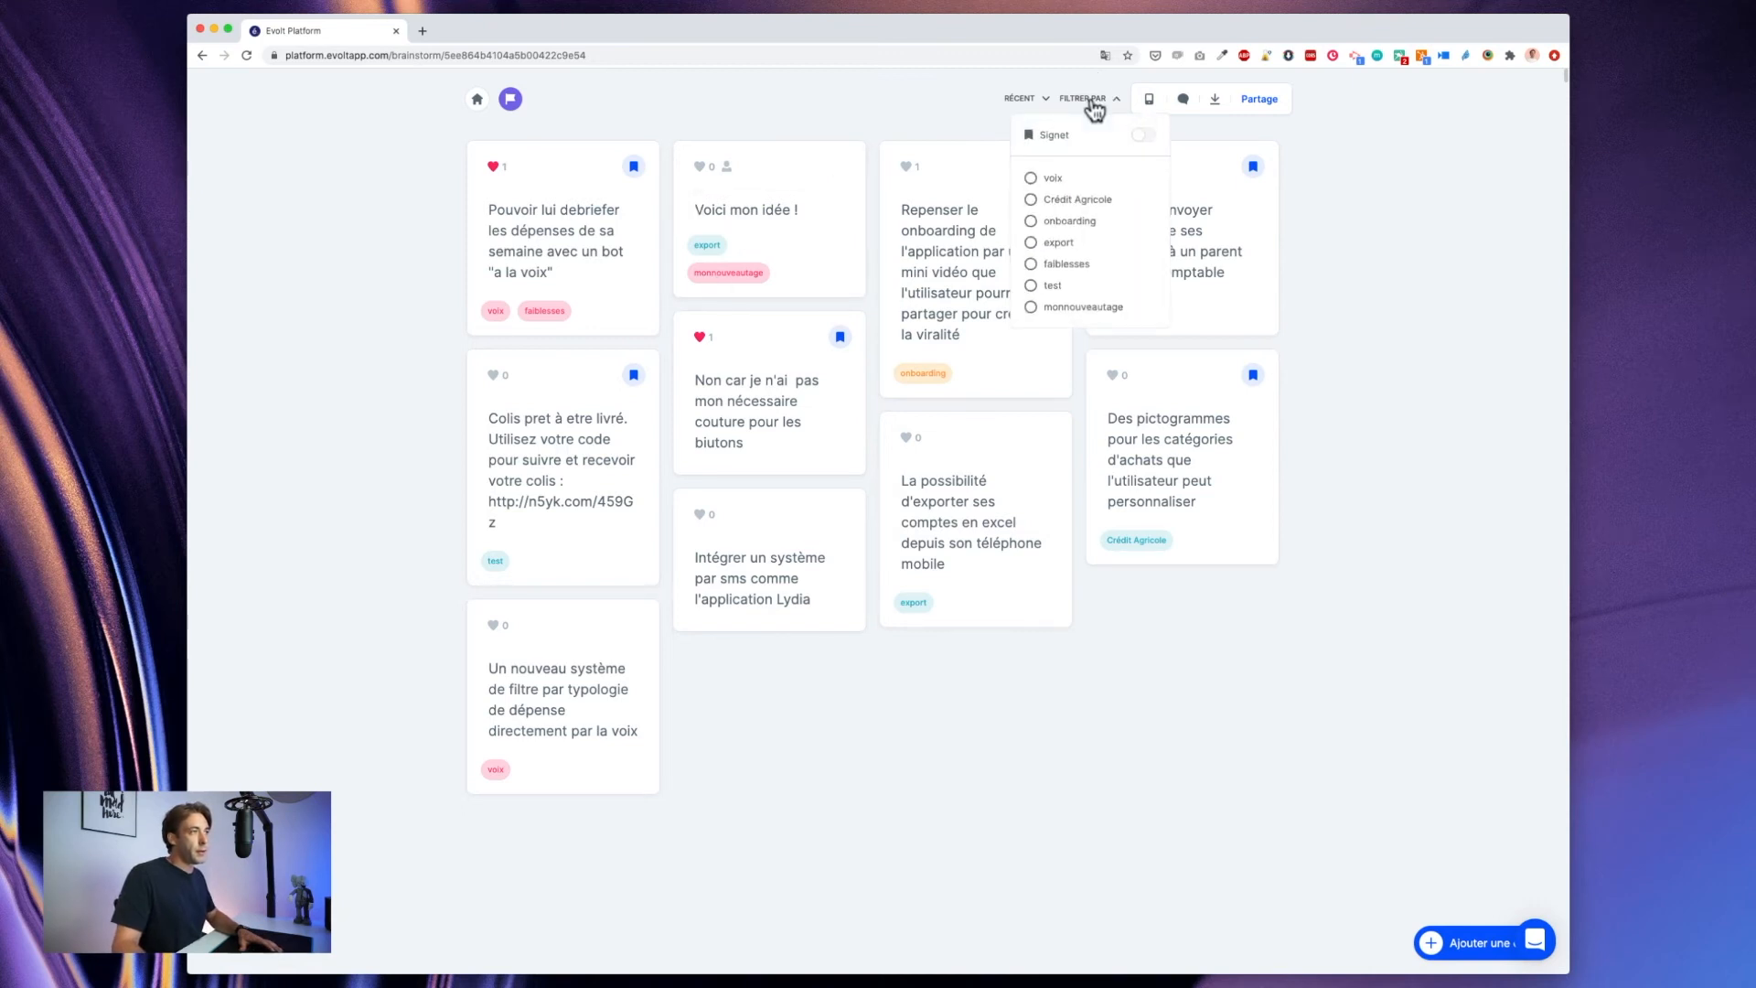
click(1061, 243)
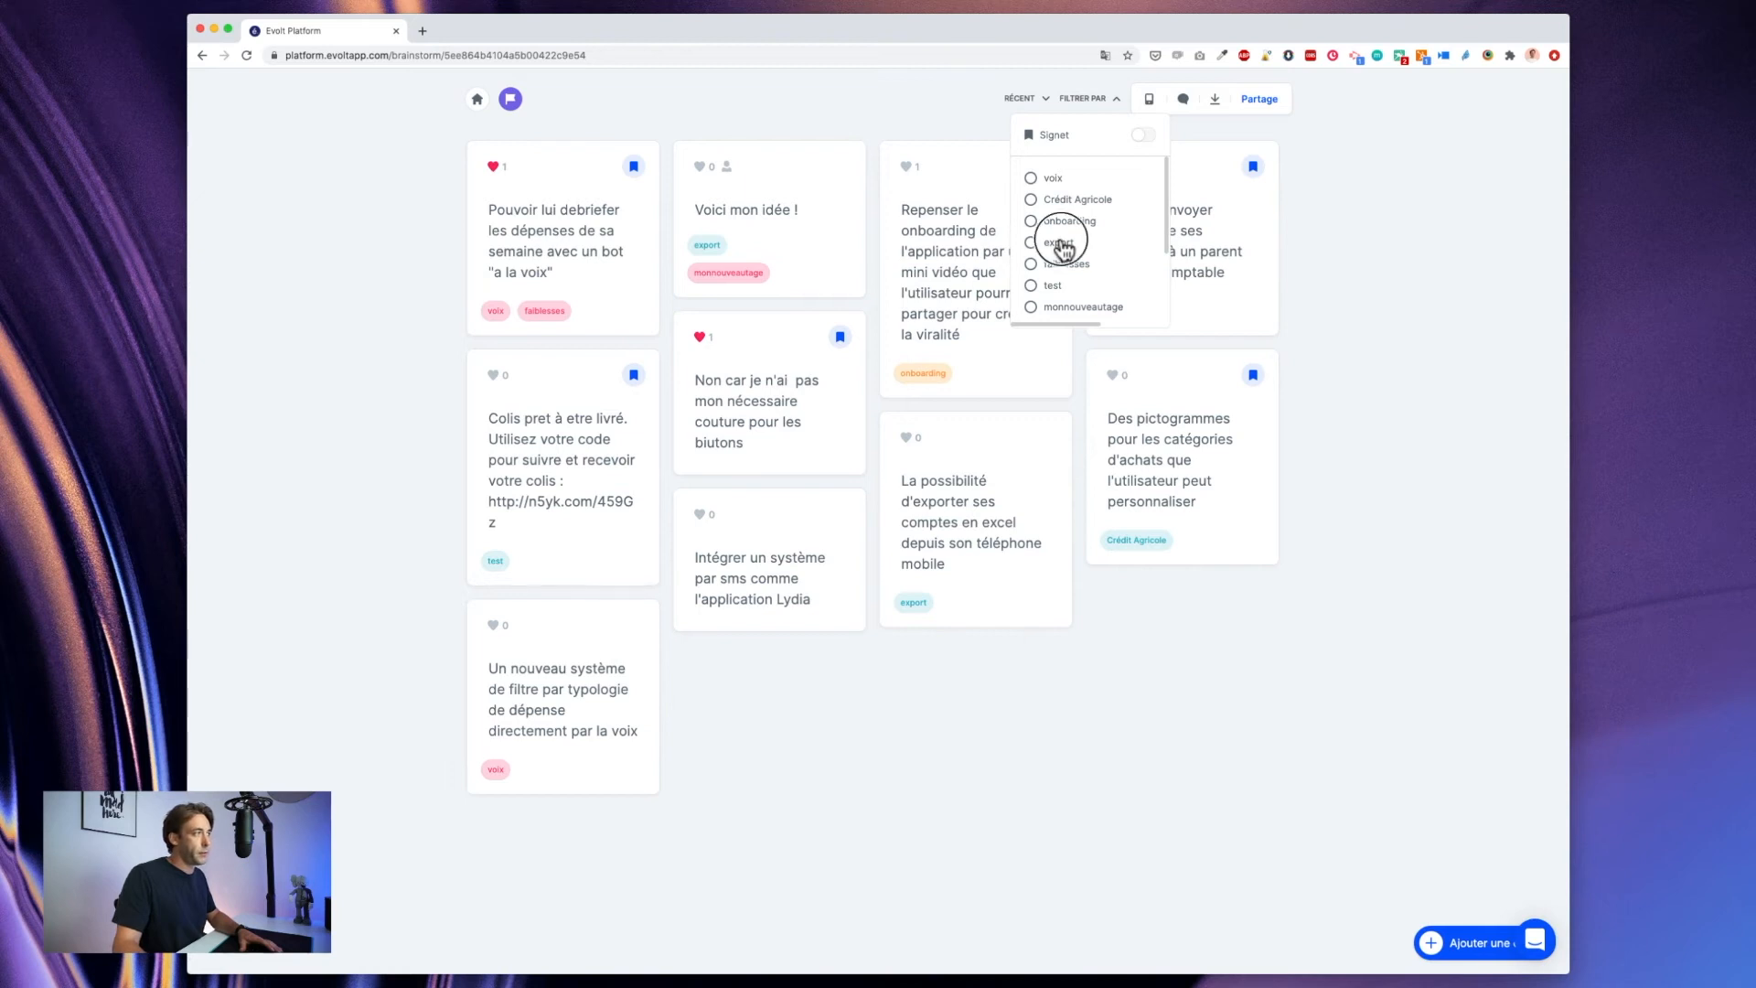
click(1351, 283)
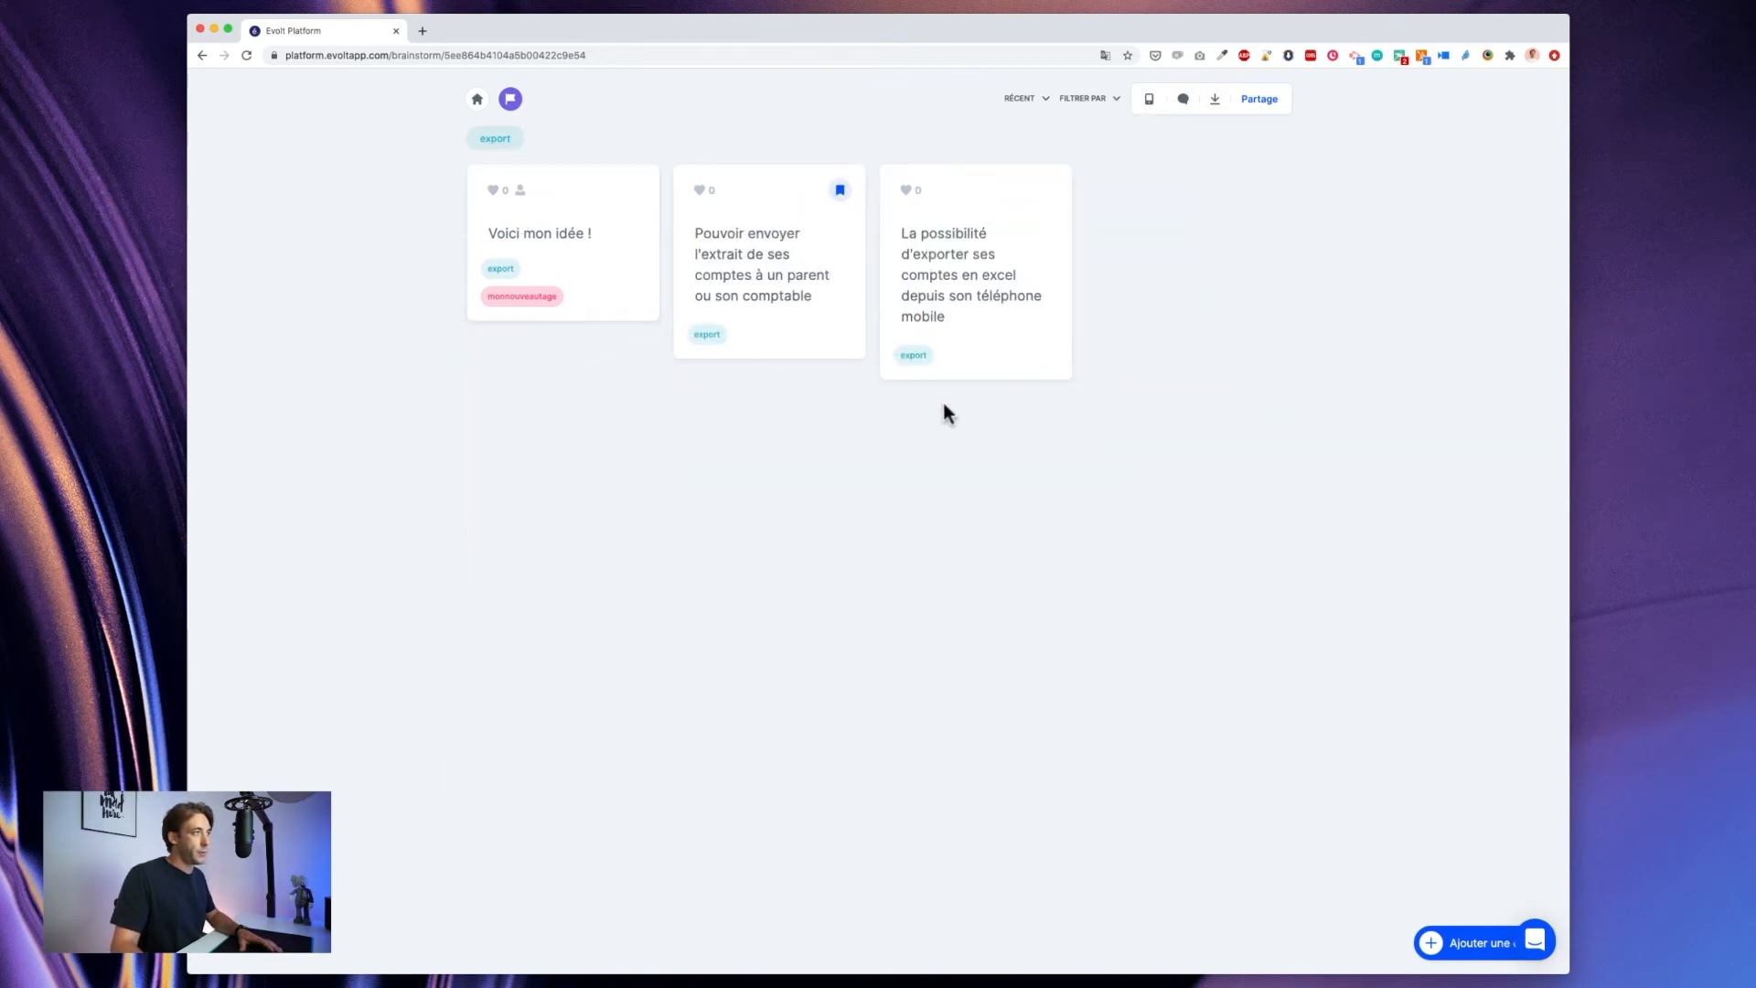
Step: Remove the export tag filter to display all the ideas again
click(1104, 108)
click(1032, 242)
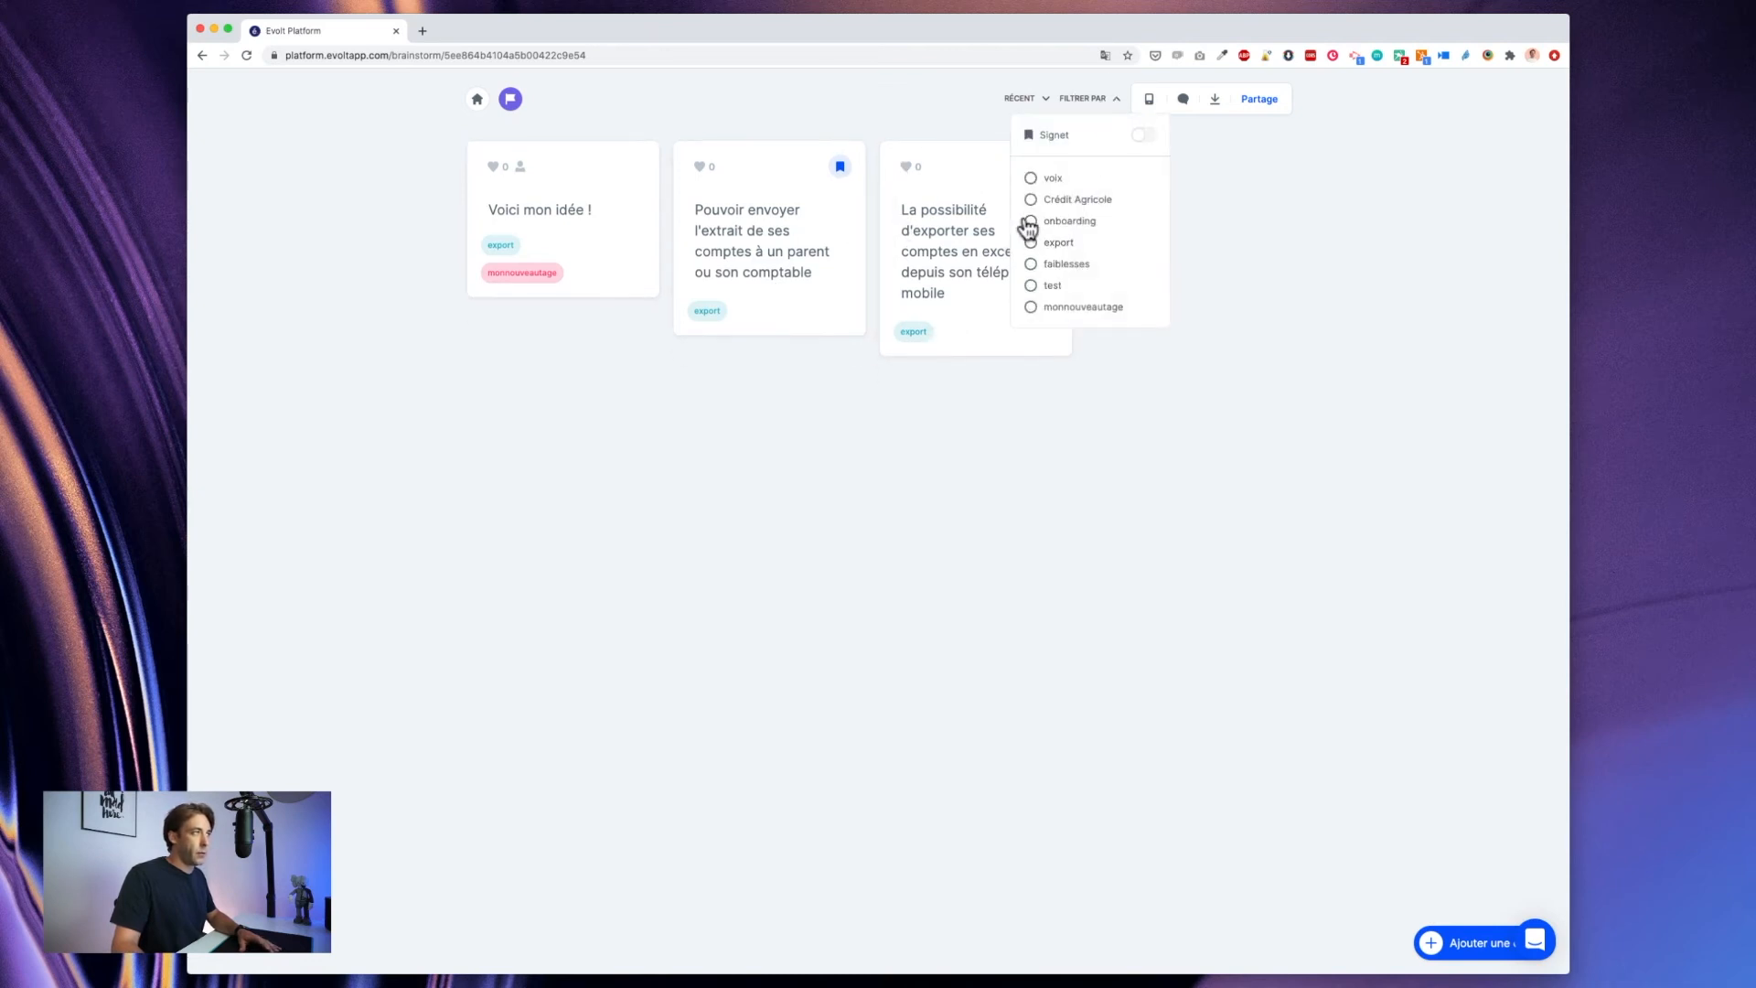
click(944, 113)
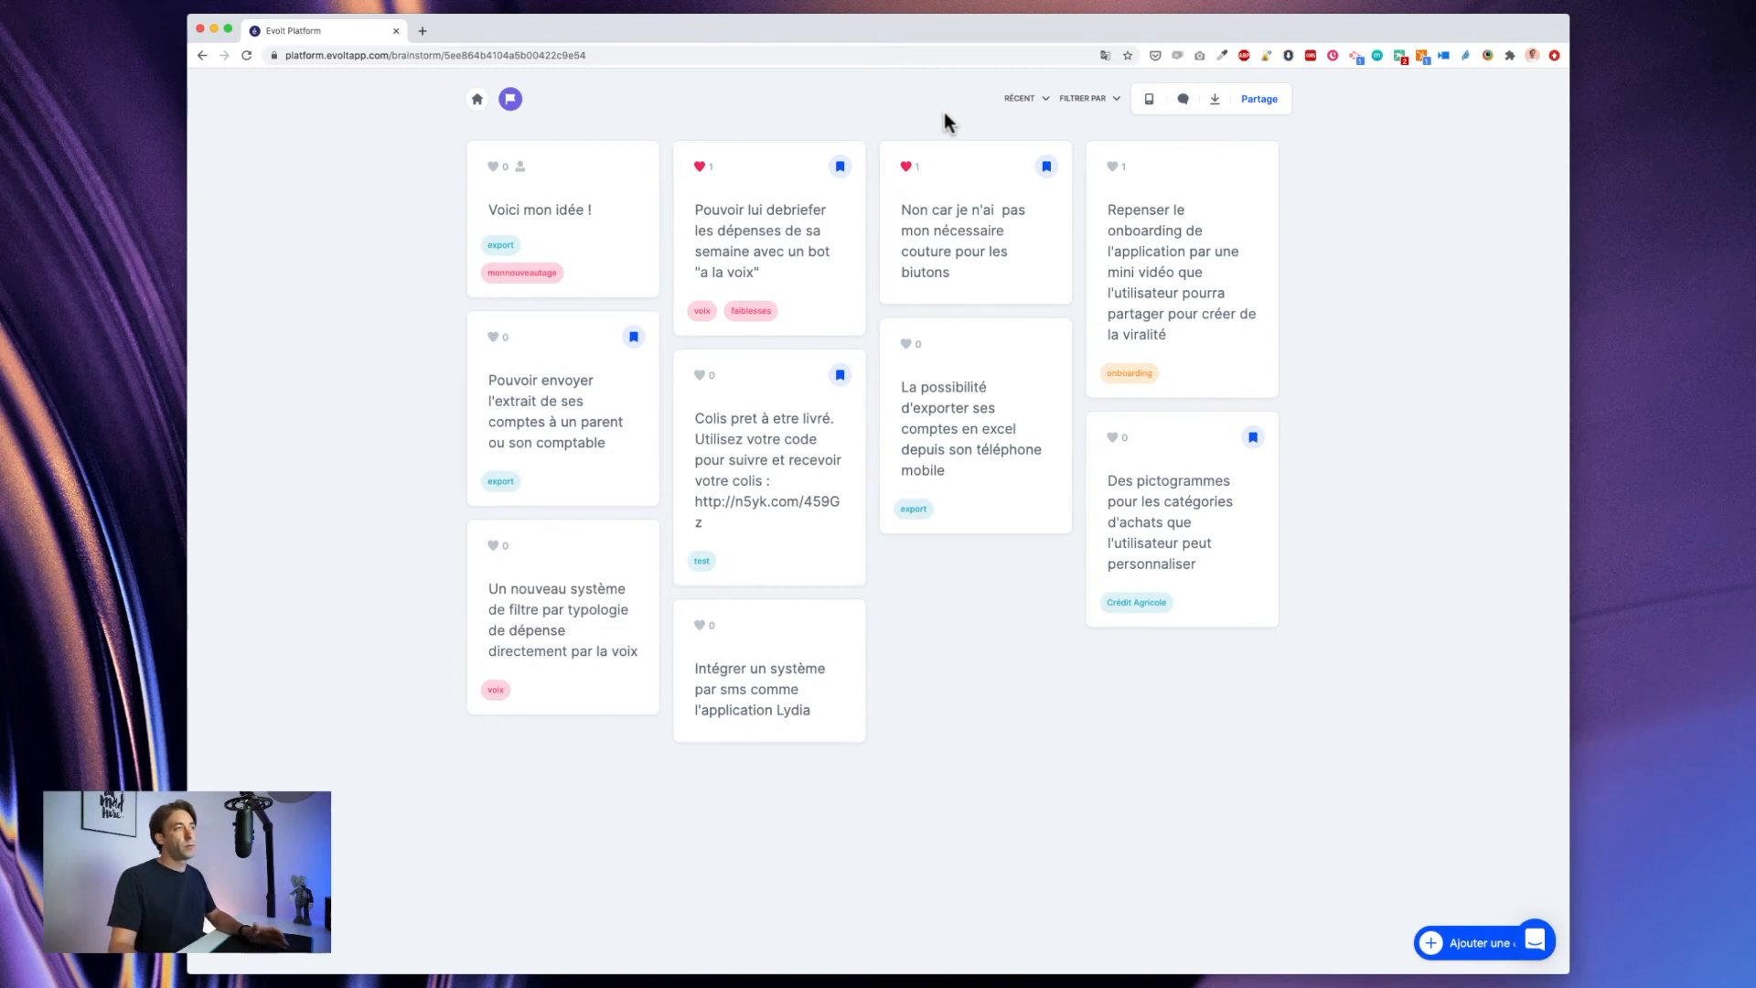
Step: Bookmark the onboarding mini-video idea, the Excel account export idea and the voice bot spending debrief idea
mouse_move(946, 156)
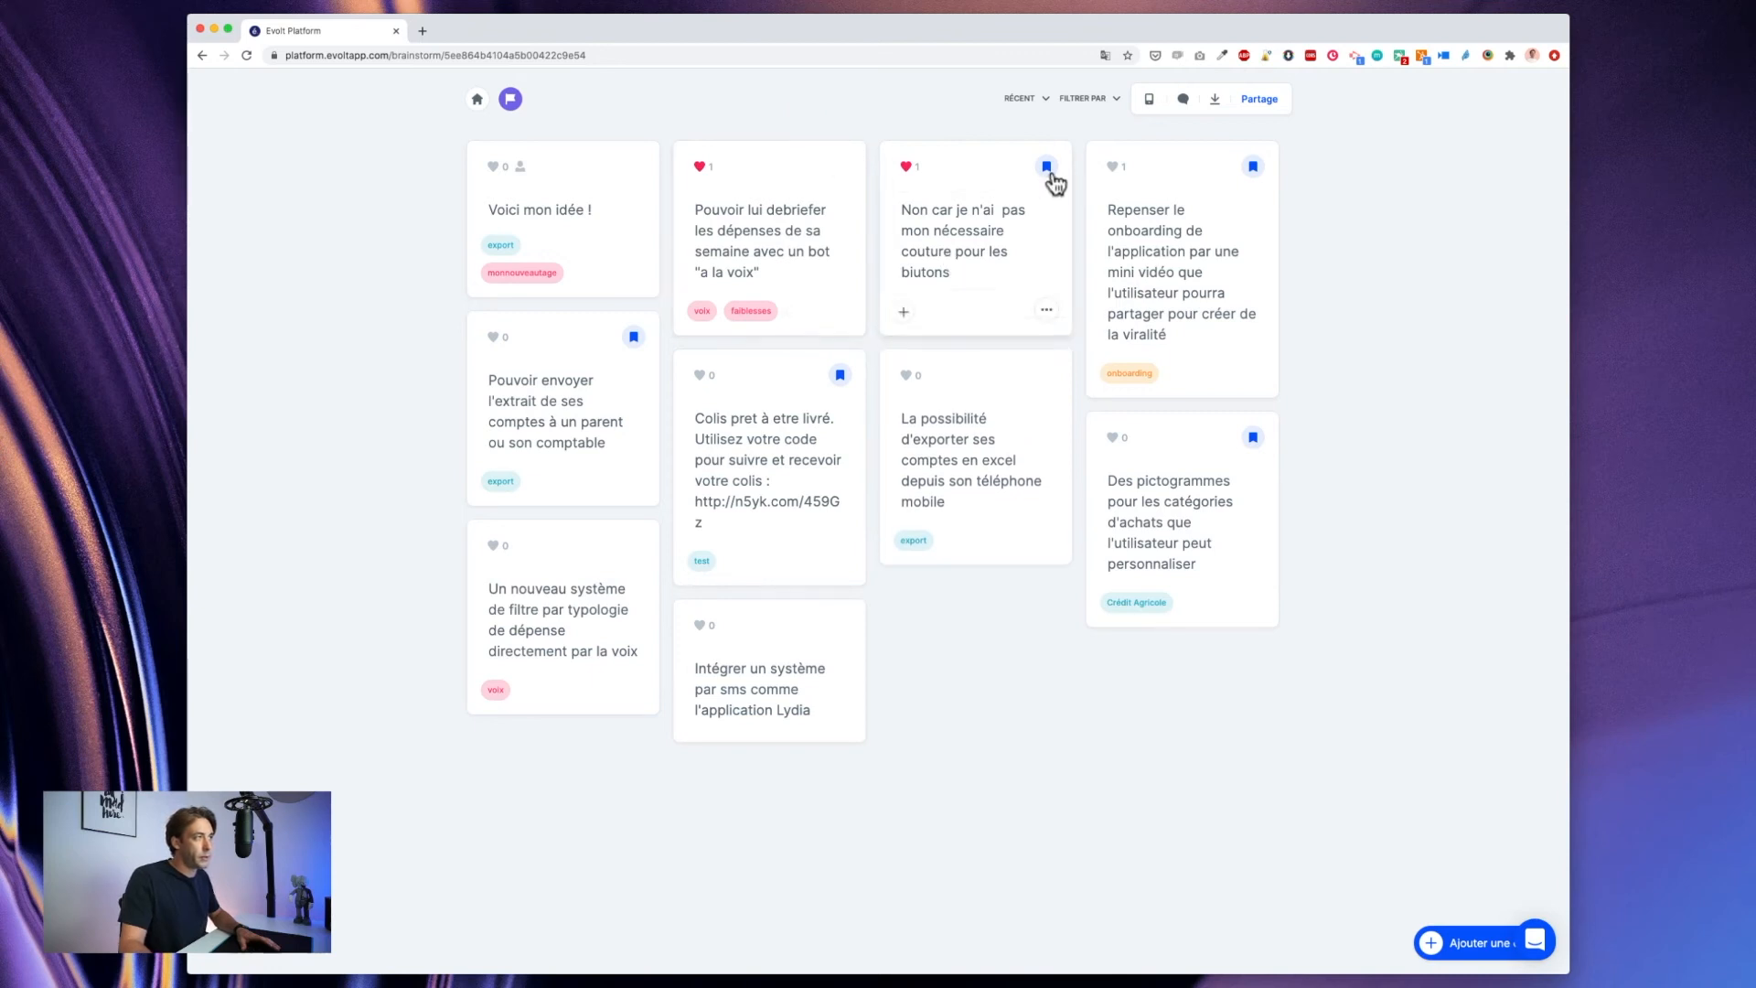
click(1047, 345)
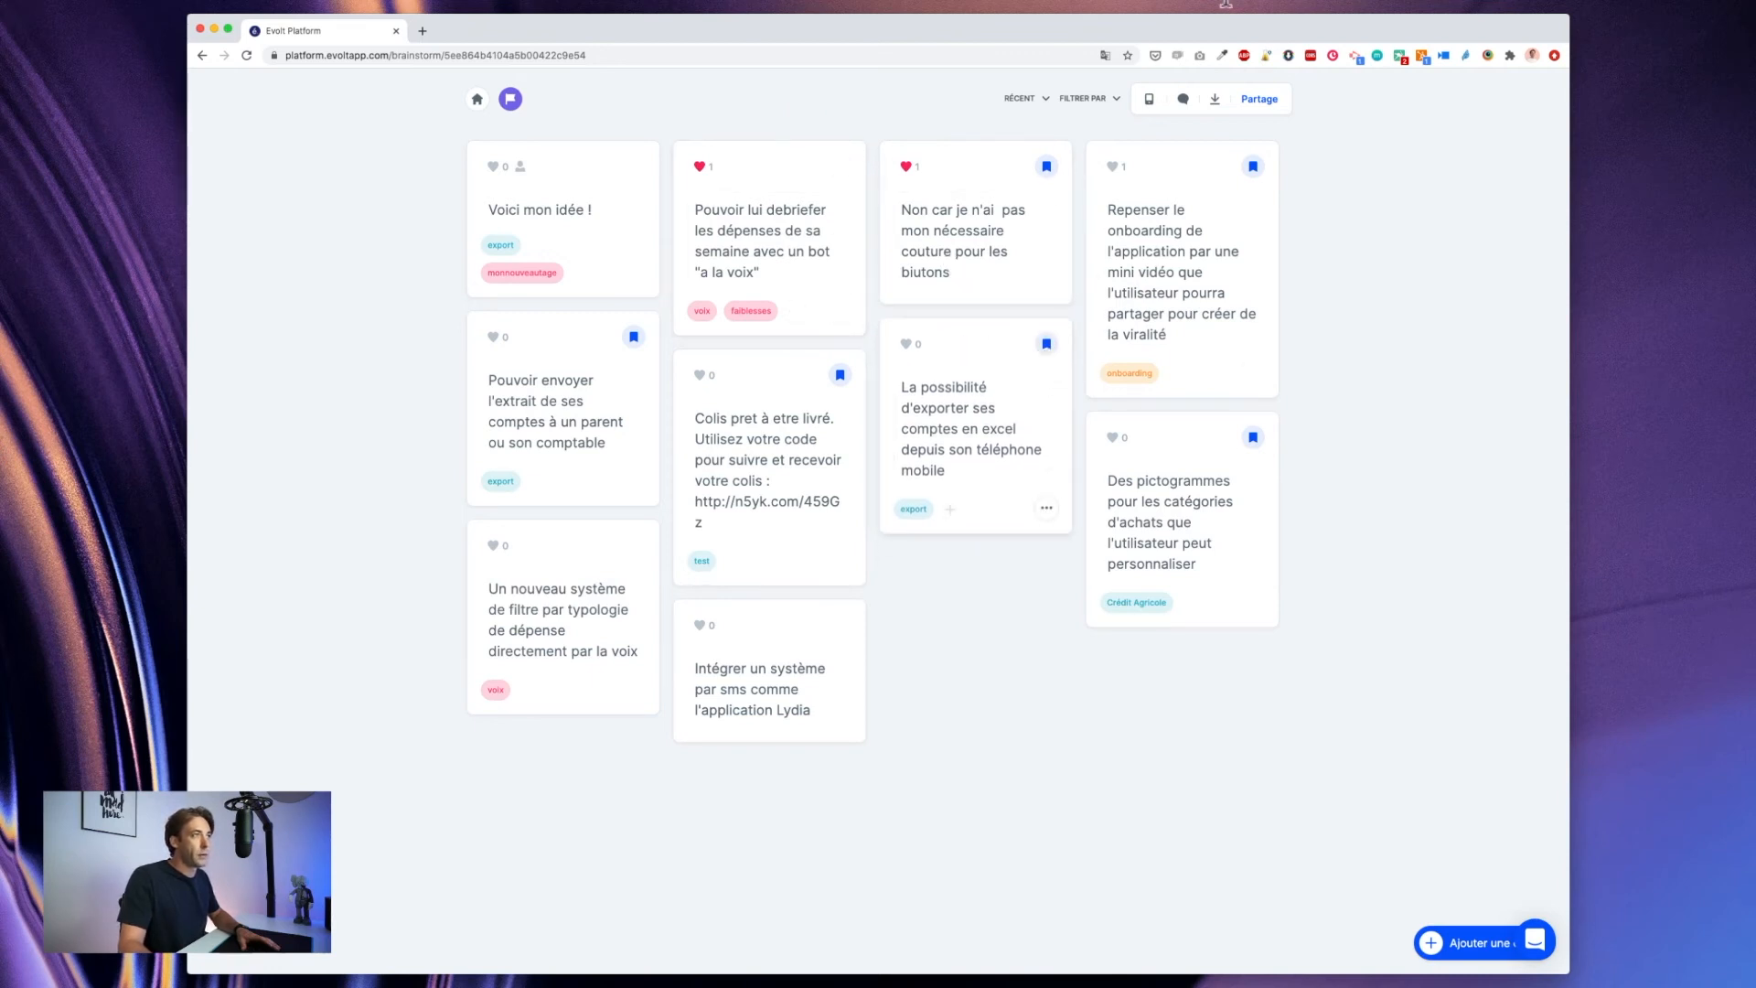
click(839, 166)
Step: Turn on the Signet filter to show only the bookmarked ideas
click(1098, 97)
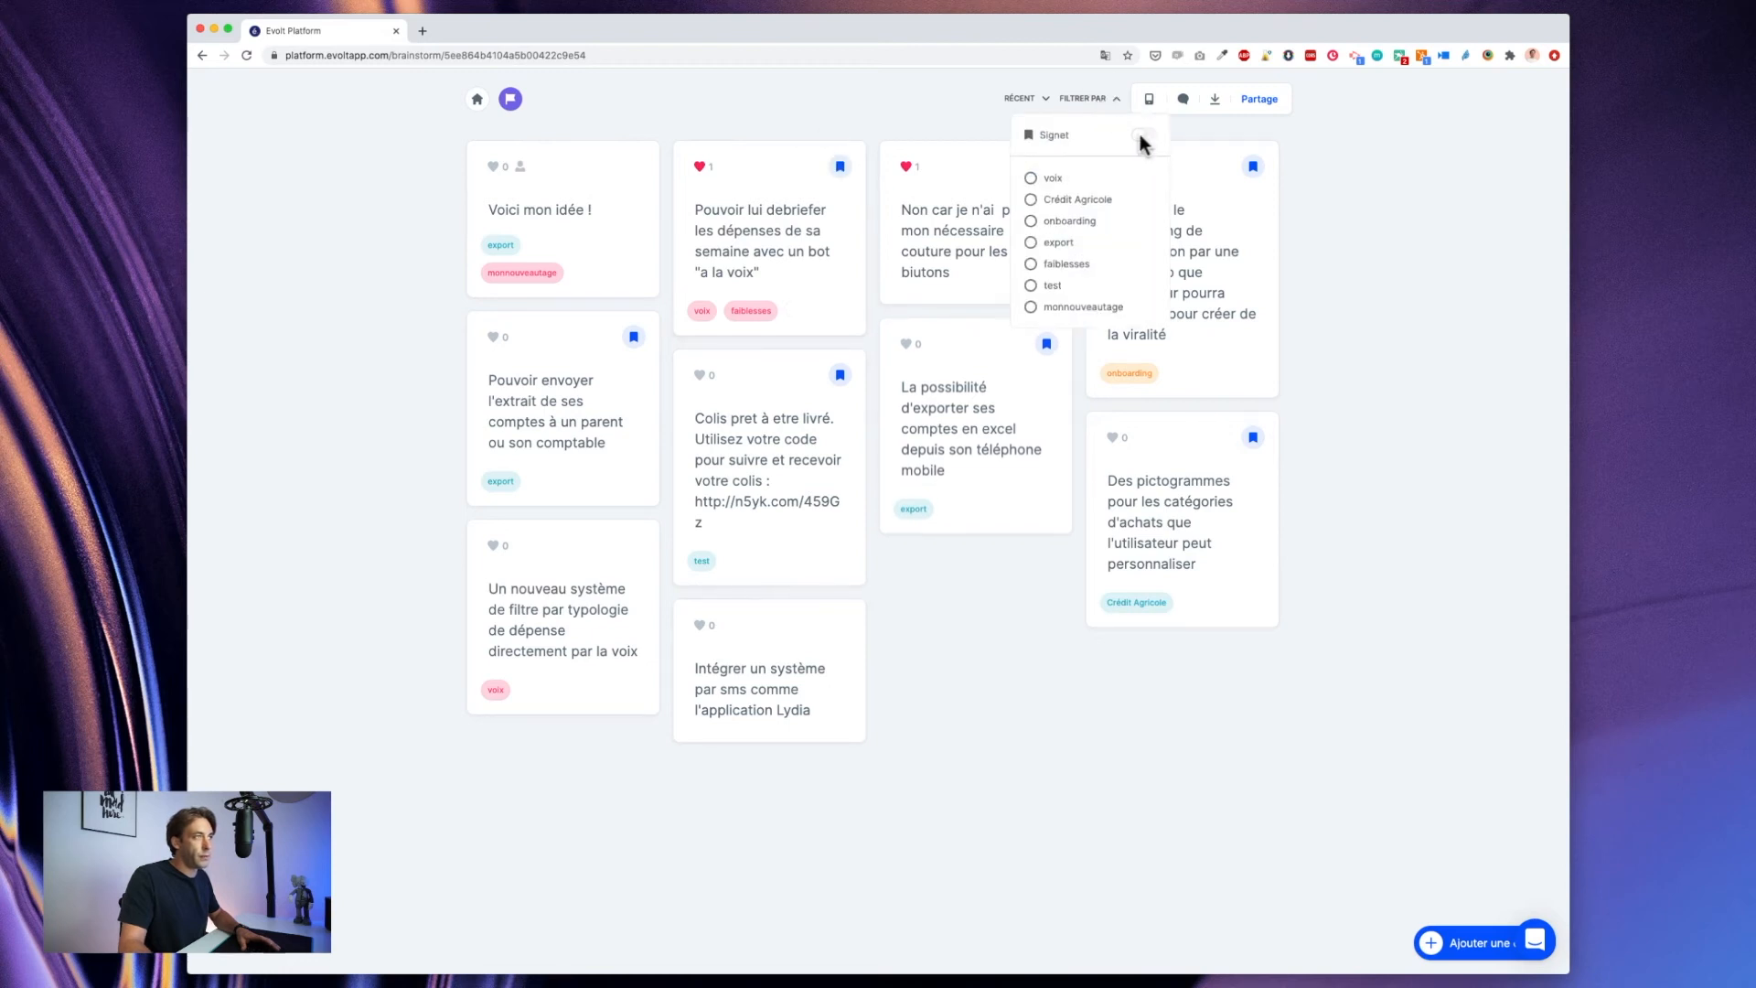
click(1141, 135)
click(1271, 452)
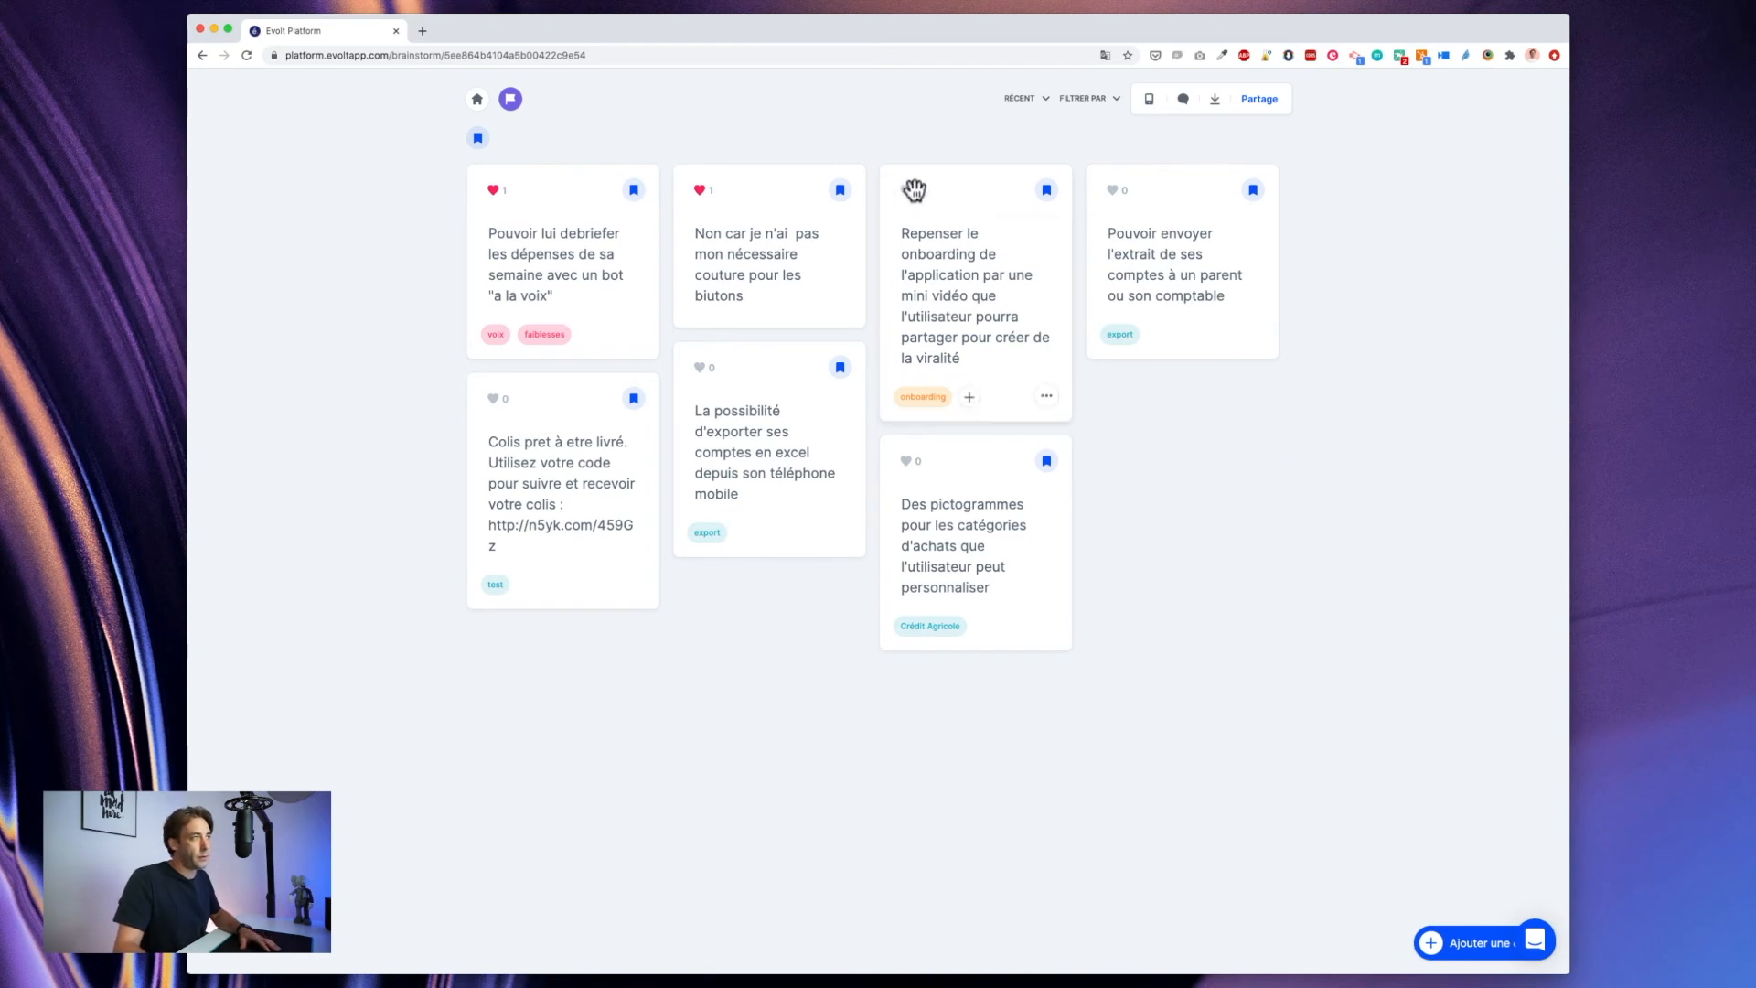
Step: Like the idea about sending account statements to a parent or accountant and the onboarding mini-video idea
click(1112, 192)
click(909, 194)
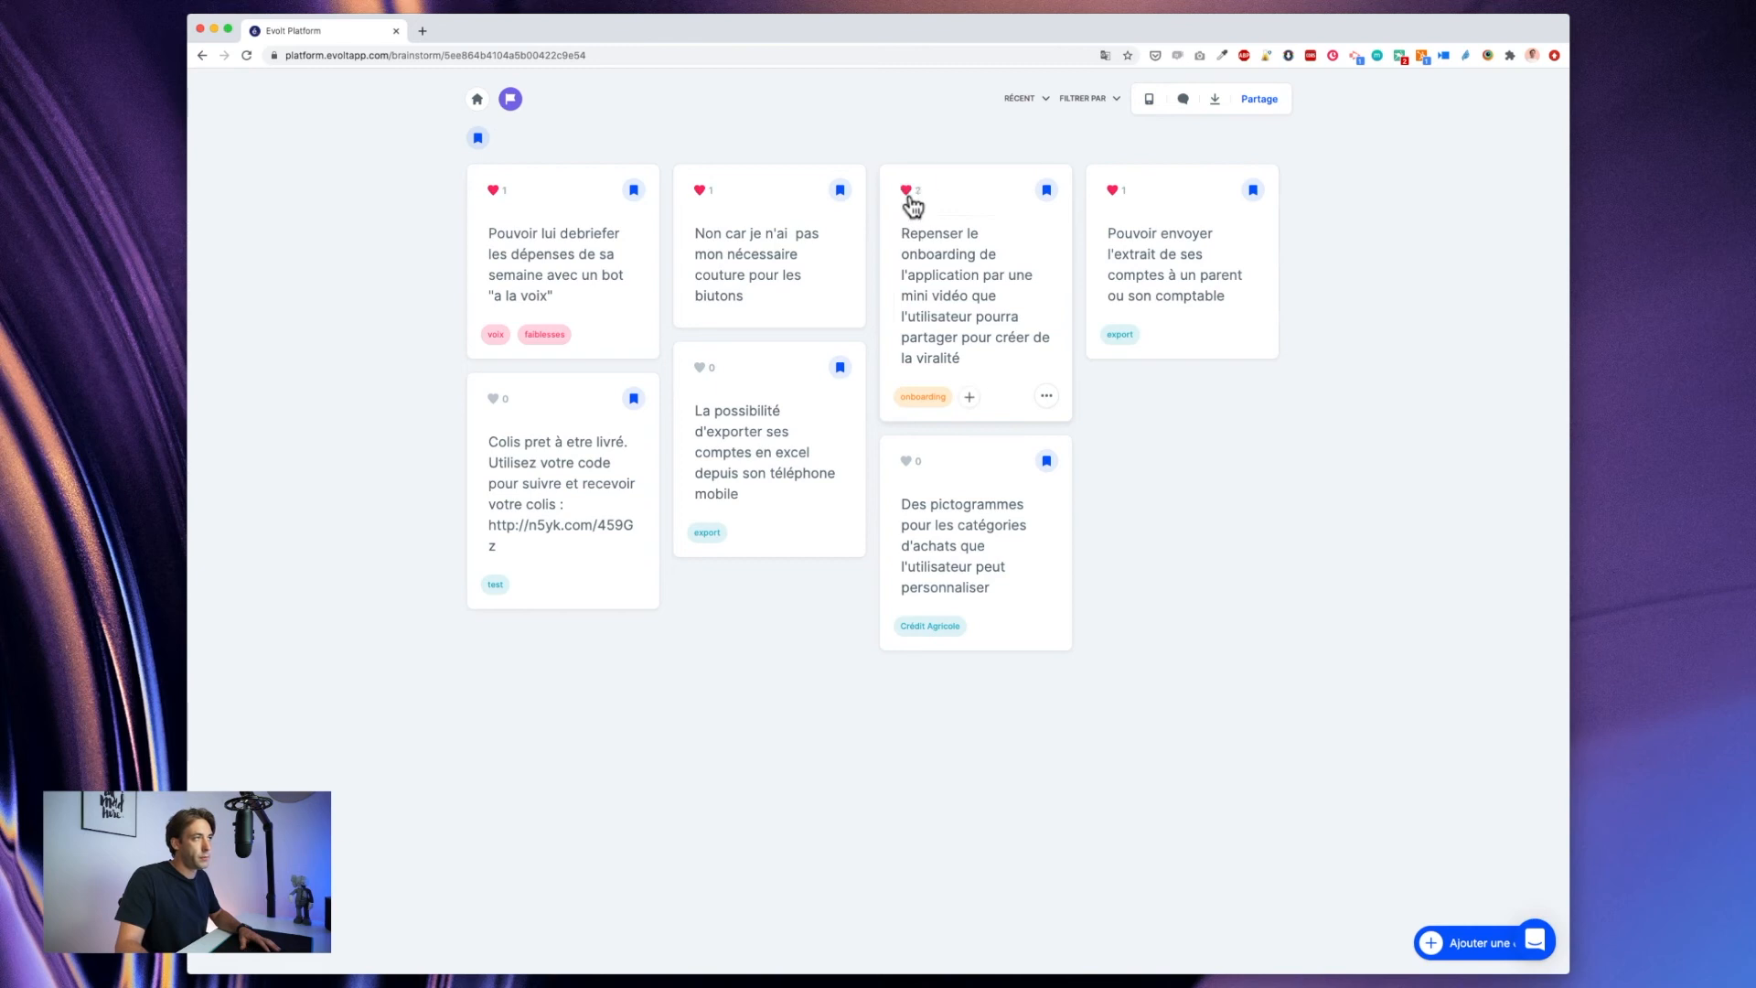
Step: Sort the bookmarked ideas by most liked (Les plus aimés)
click(1017, 100)
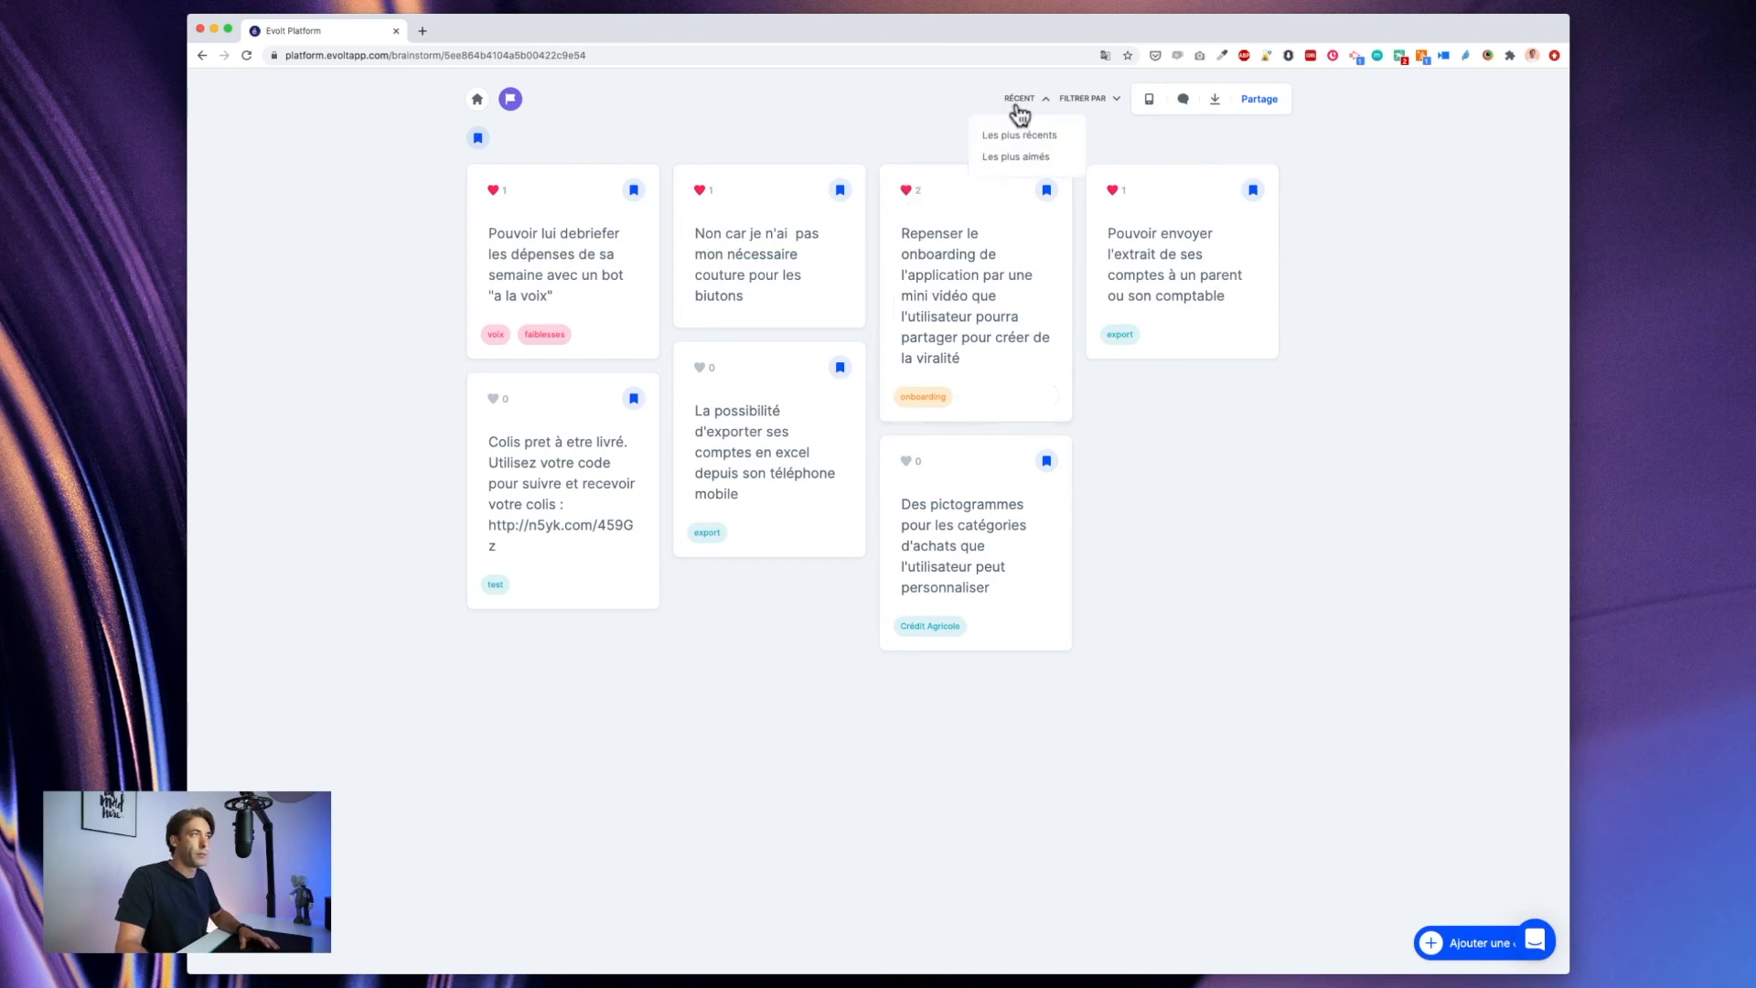
click(1017, 157)
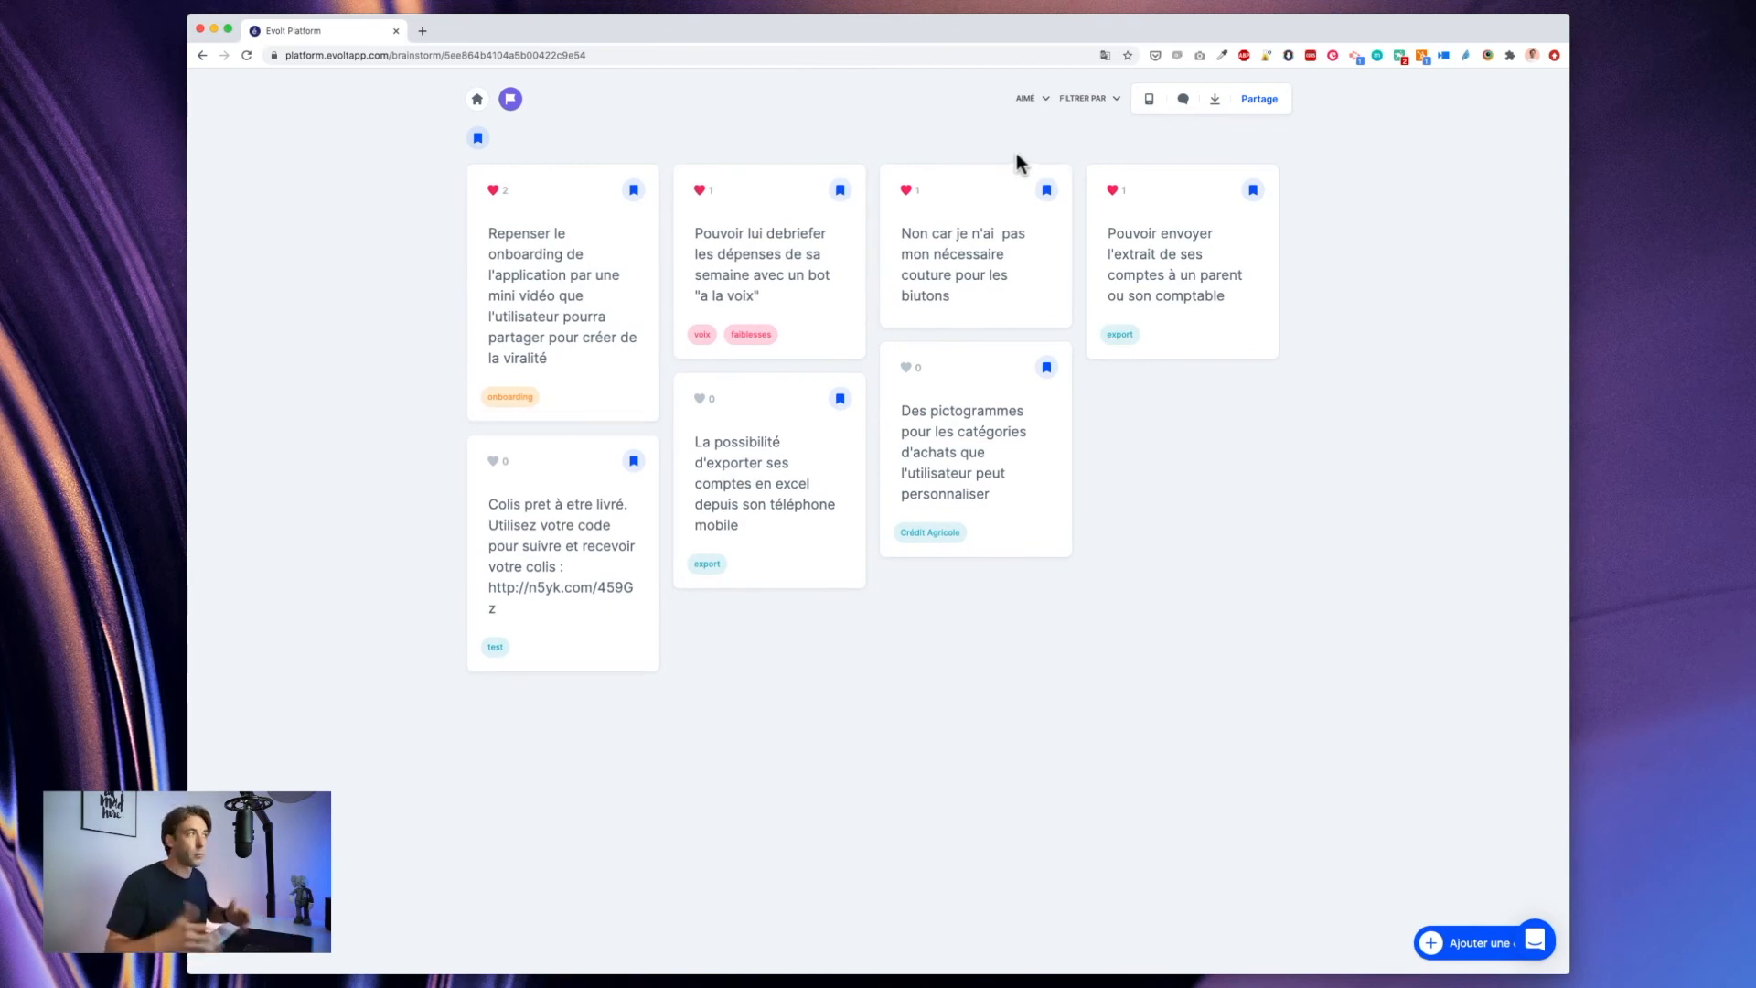
Step: Remove the bookmark filter to display all the ideas and bring back the subject card
mouse_move(475, 139)
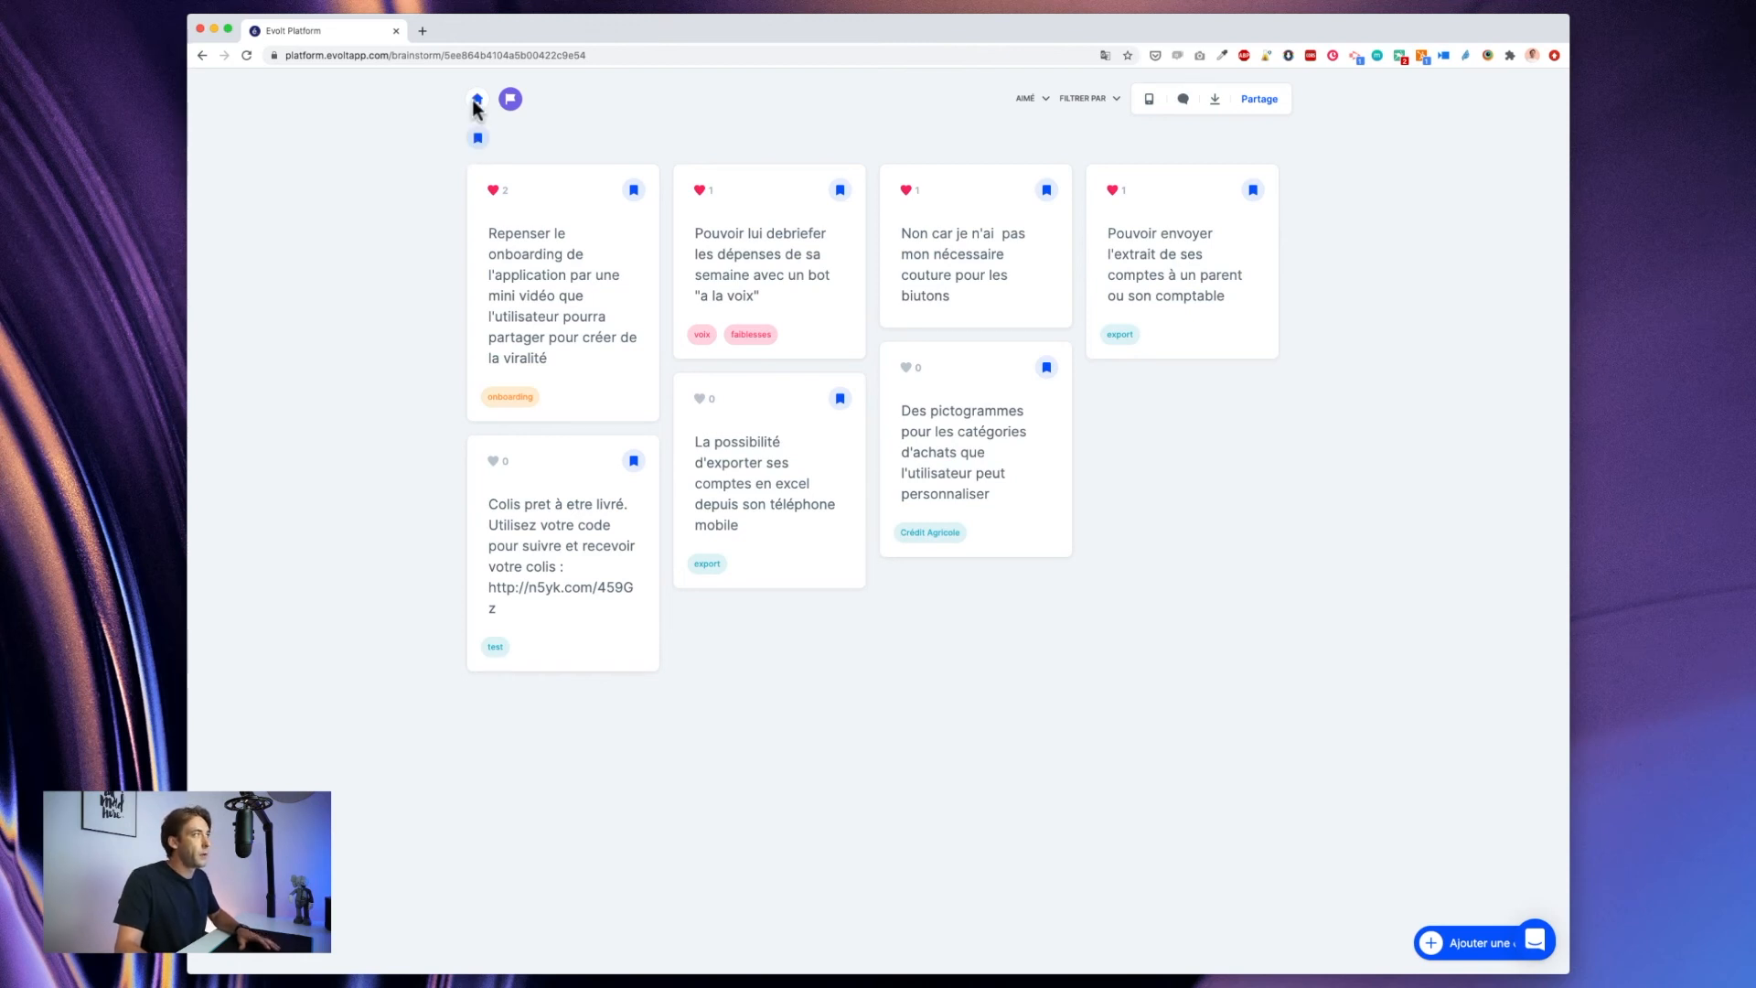
click(484, 134)
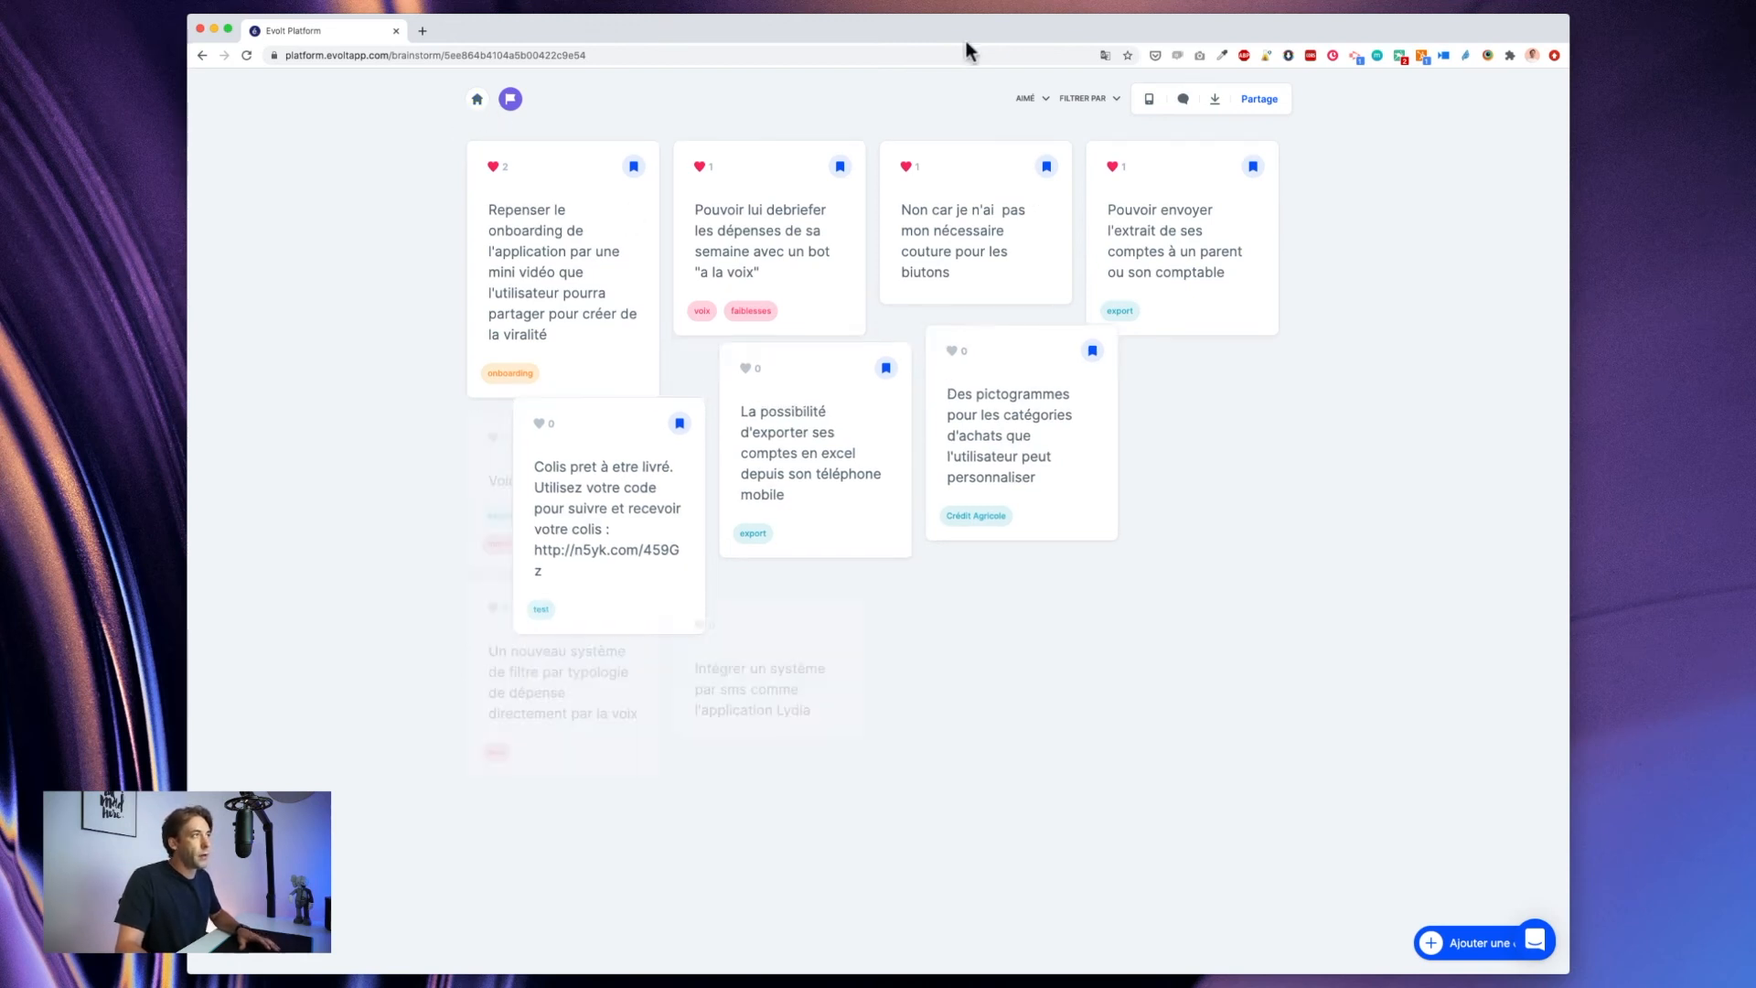
click(508, 103)
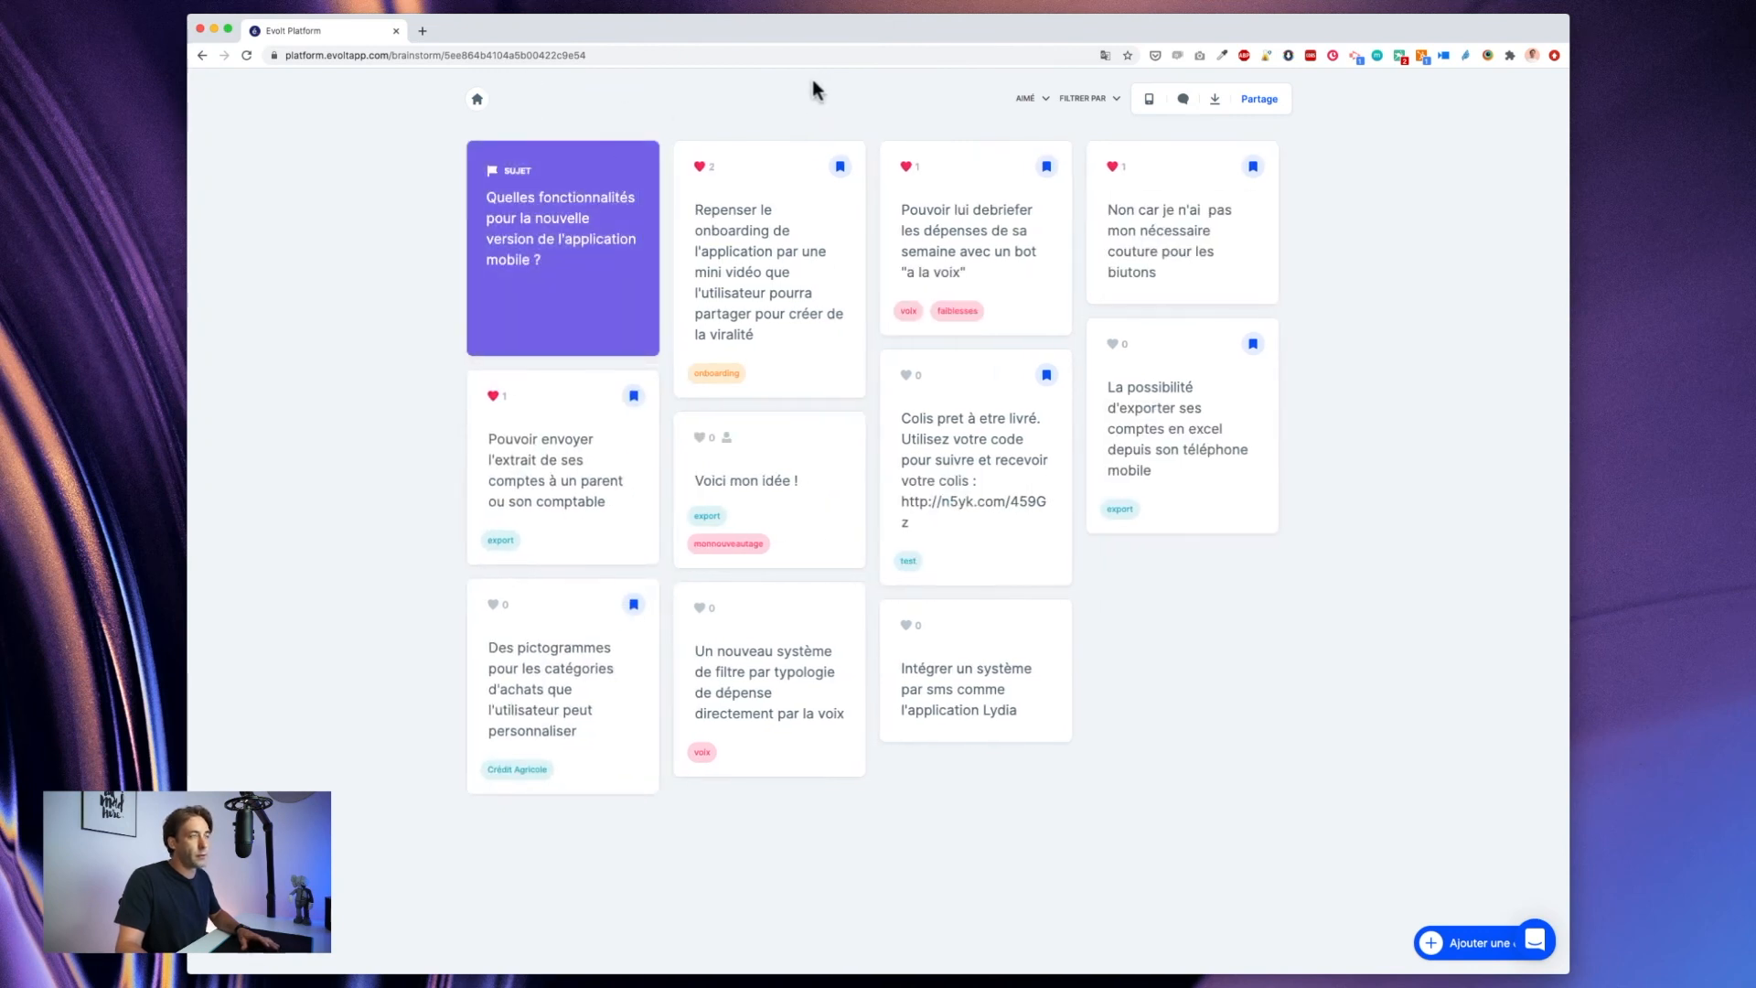
Step: Export the brainstorm as a PowerPoint file and open the downloaded presentation in Keynote
click(1214, 102)
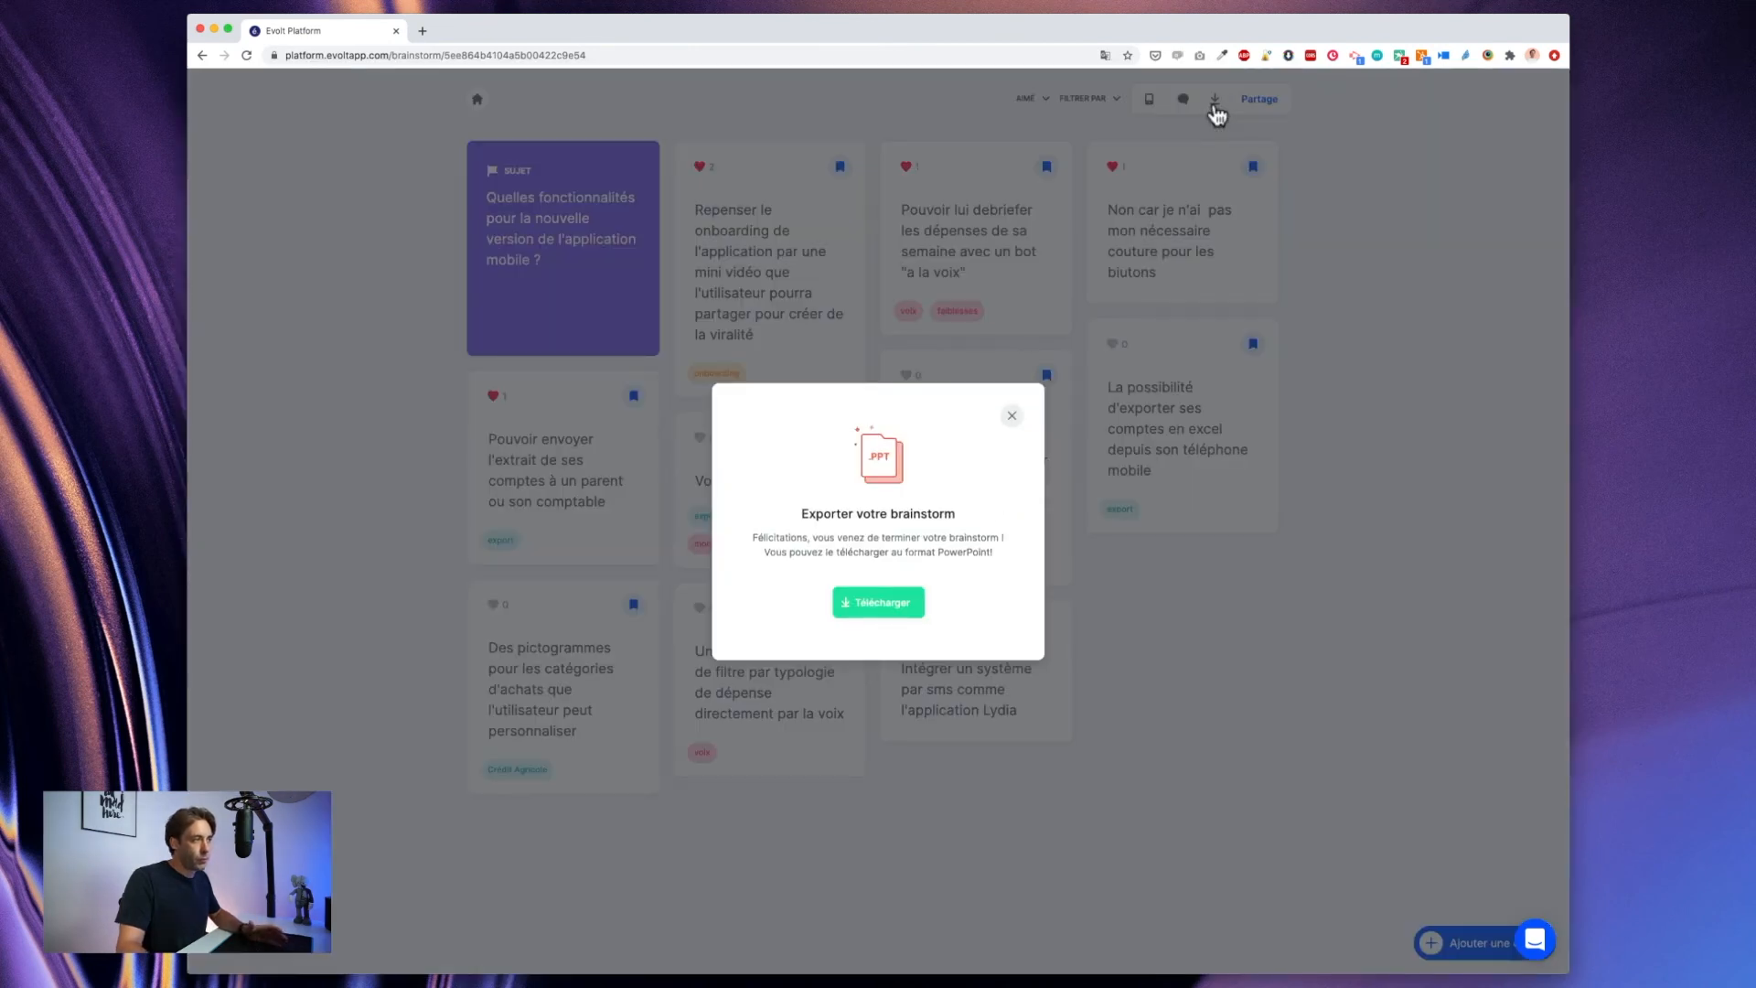
click(881, 604)
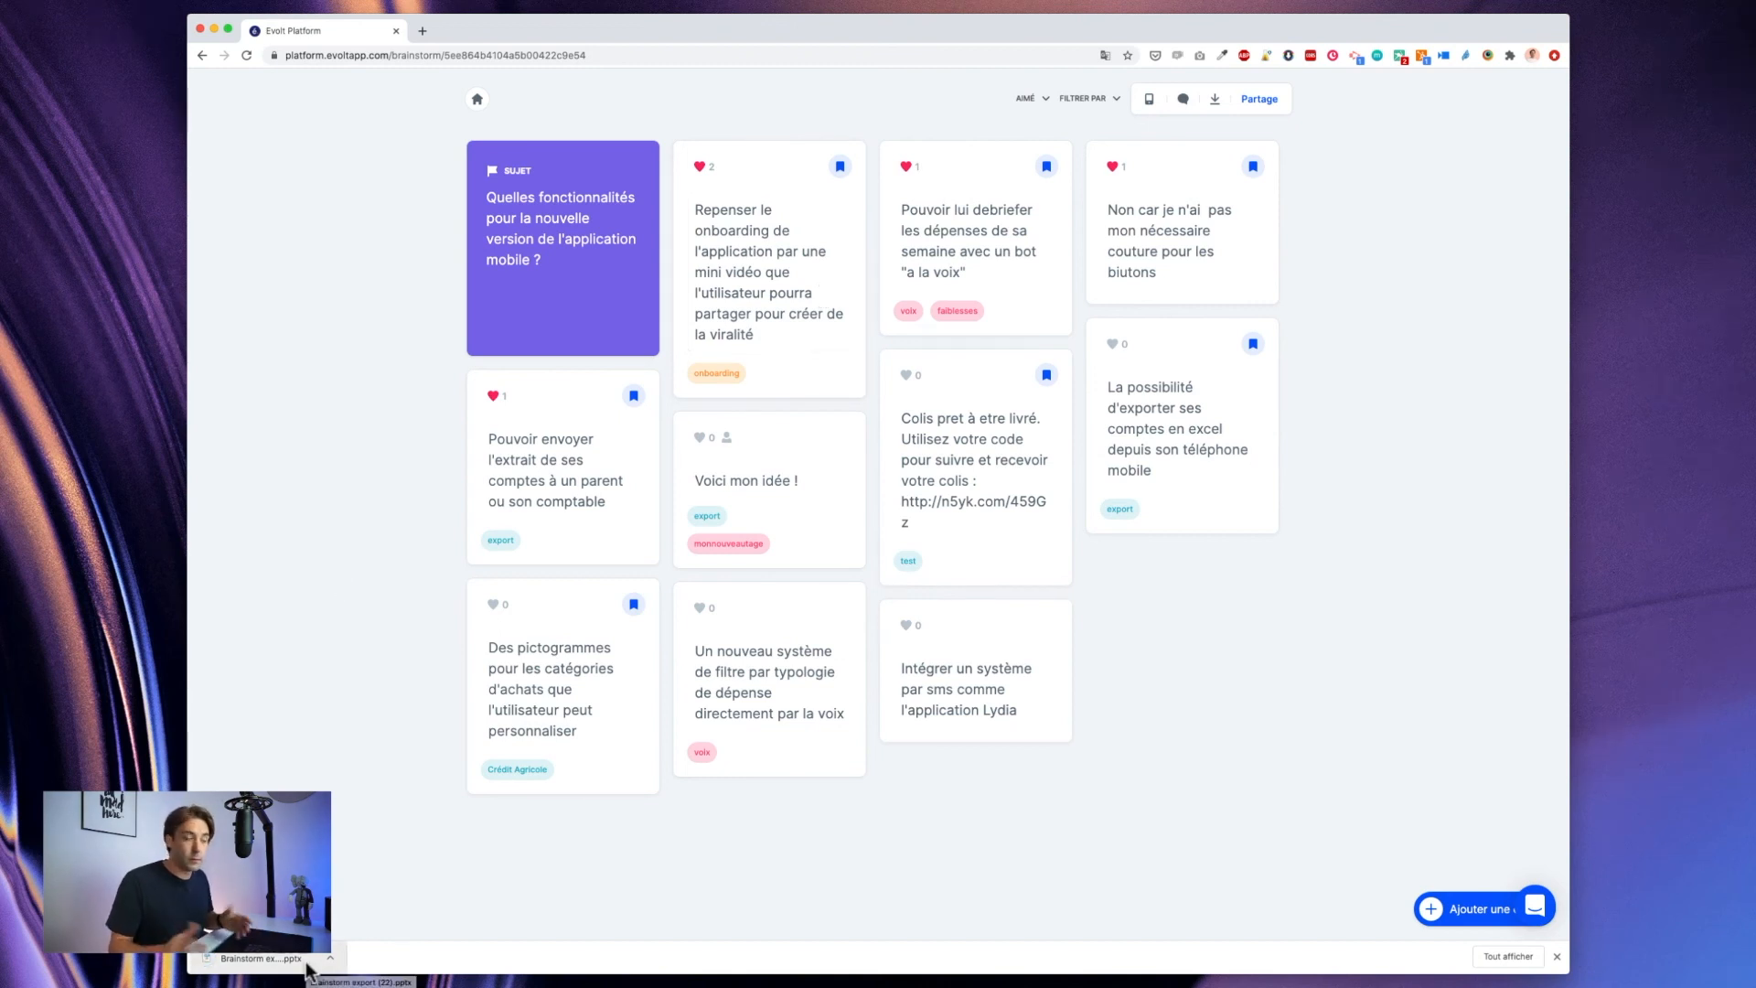
click(307, 966)
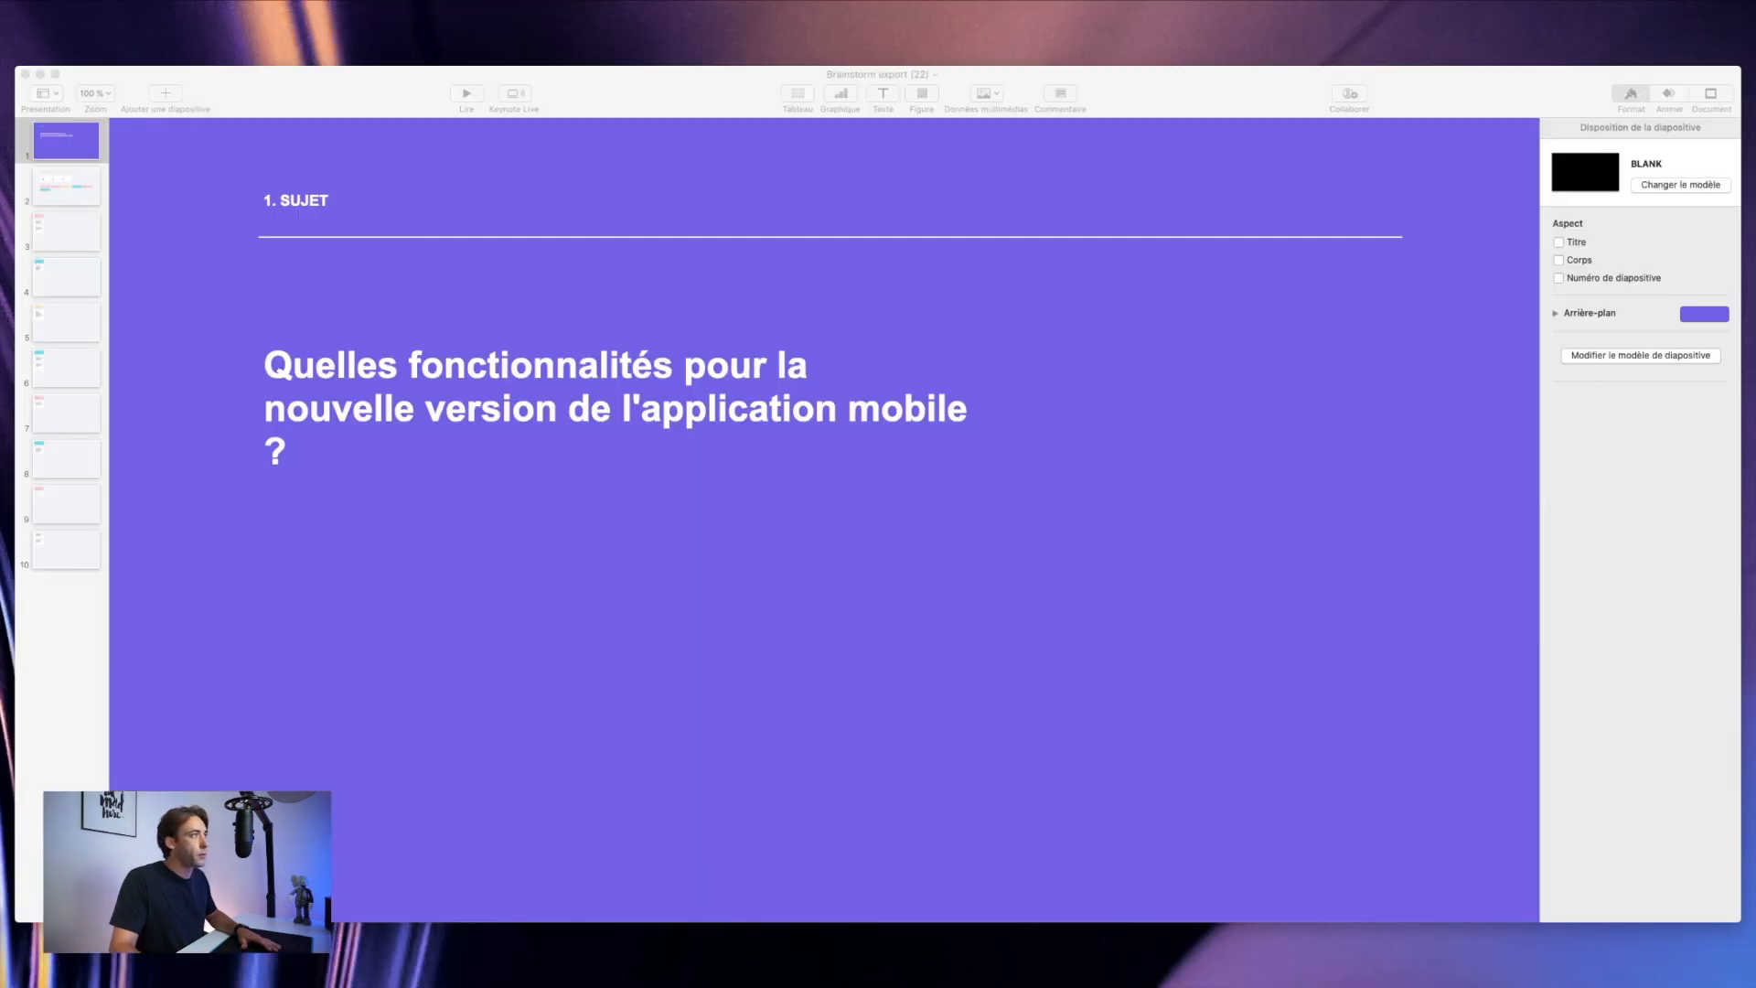
Step: View the "Chiffres clés" slide and the "voix" category slide of the exported presentation
click(579, 79)
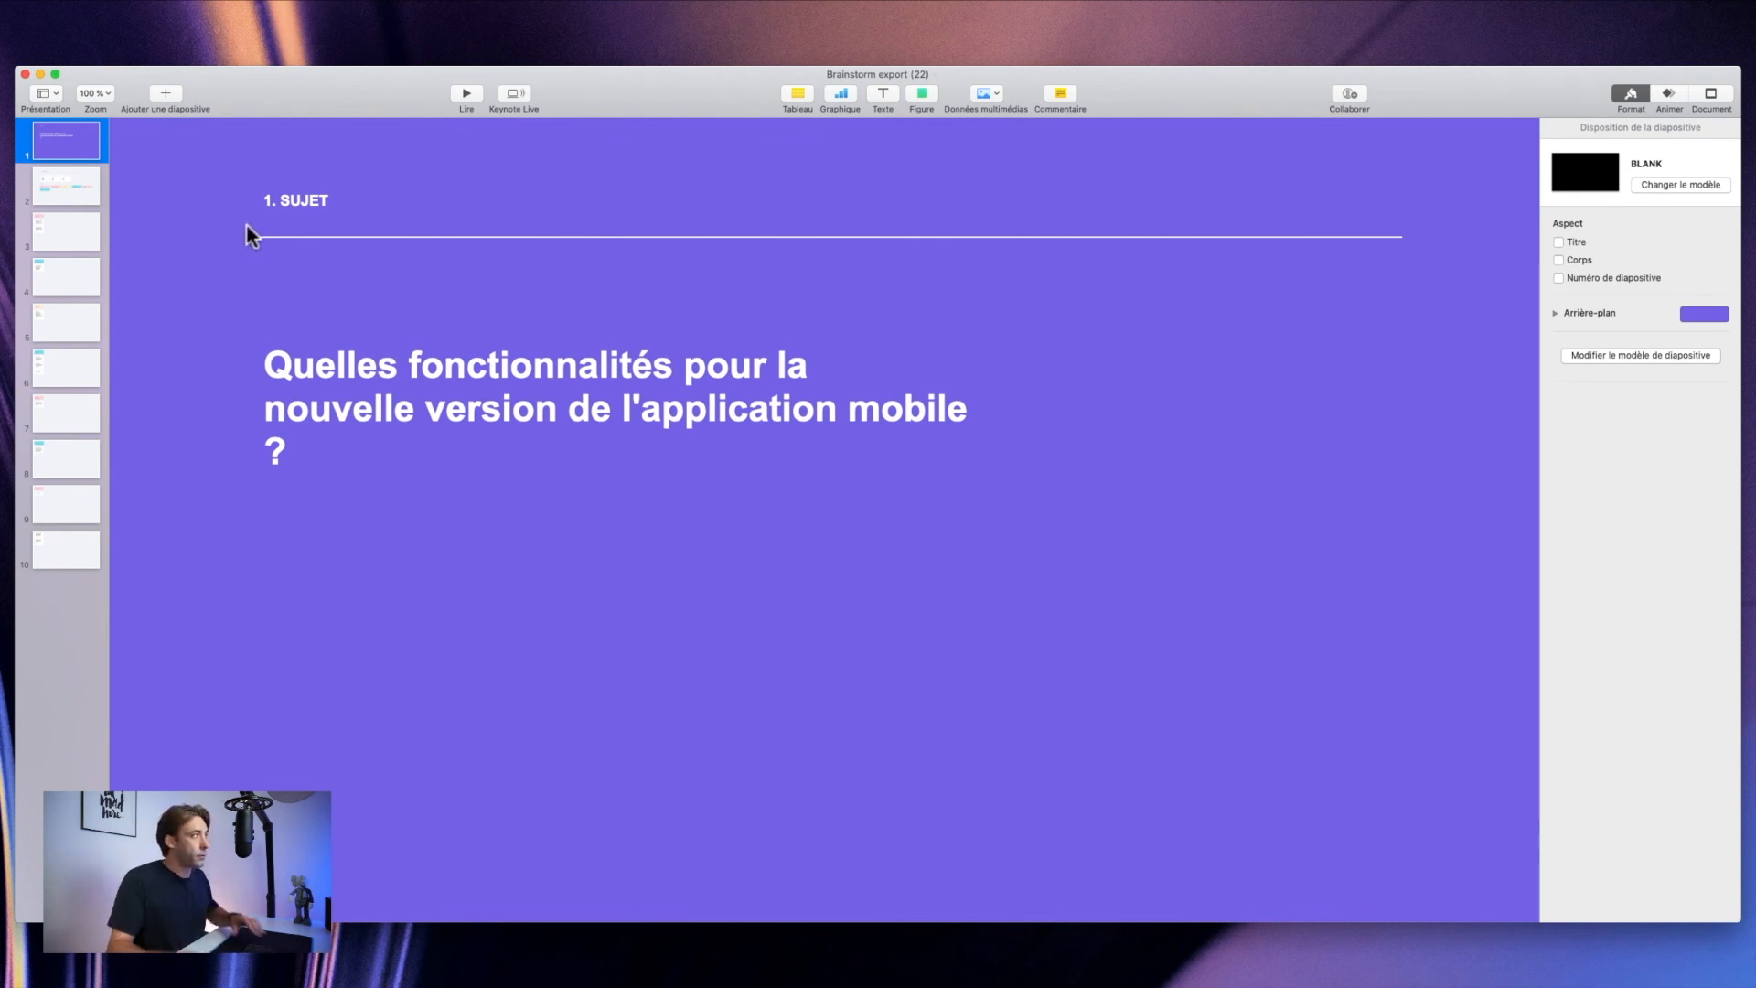
click(57, 191)
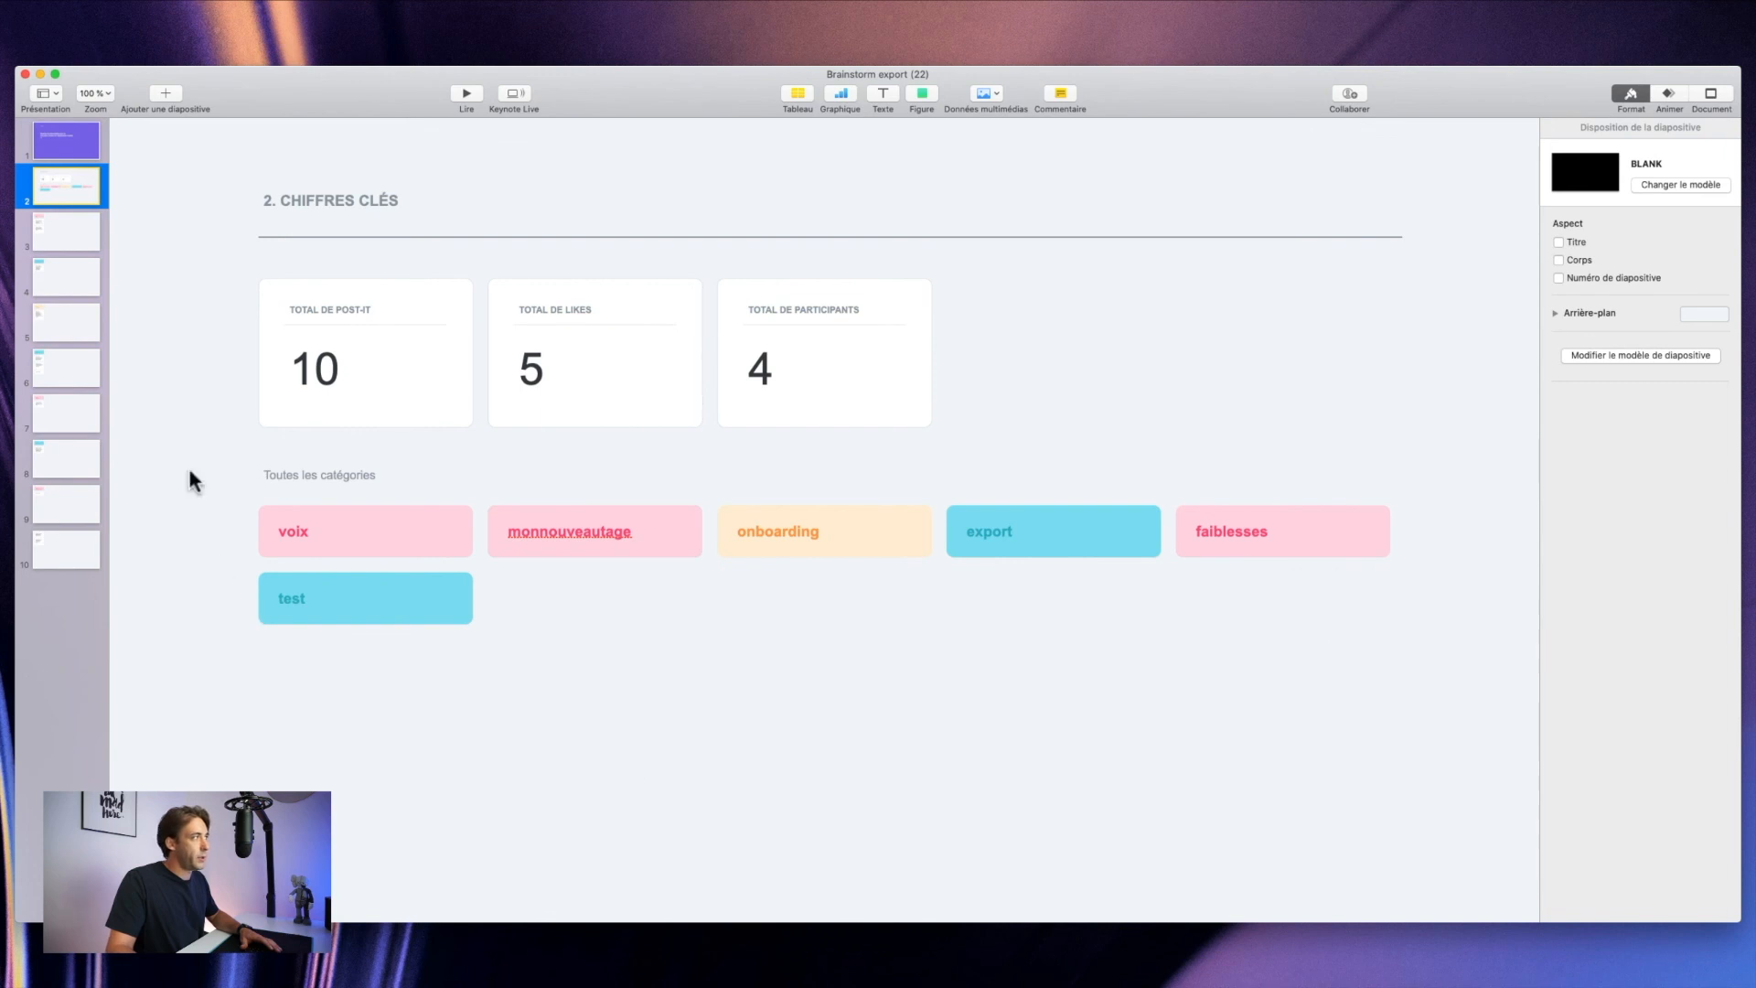
click(64, 239)
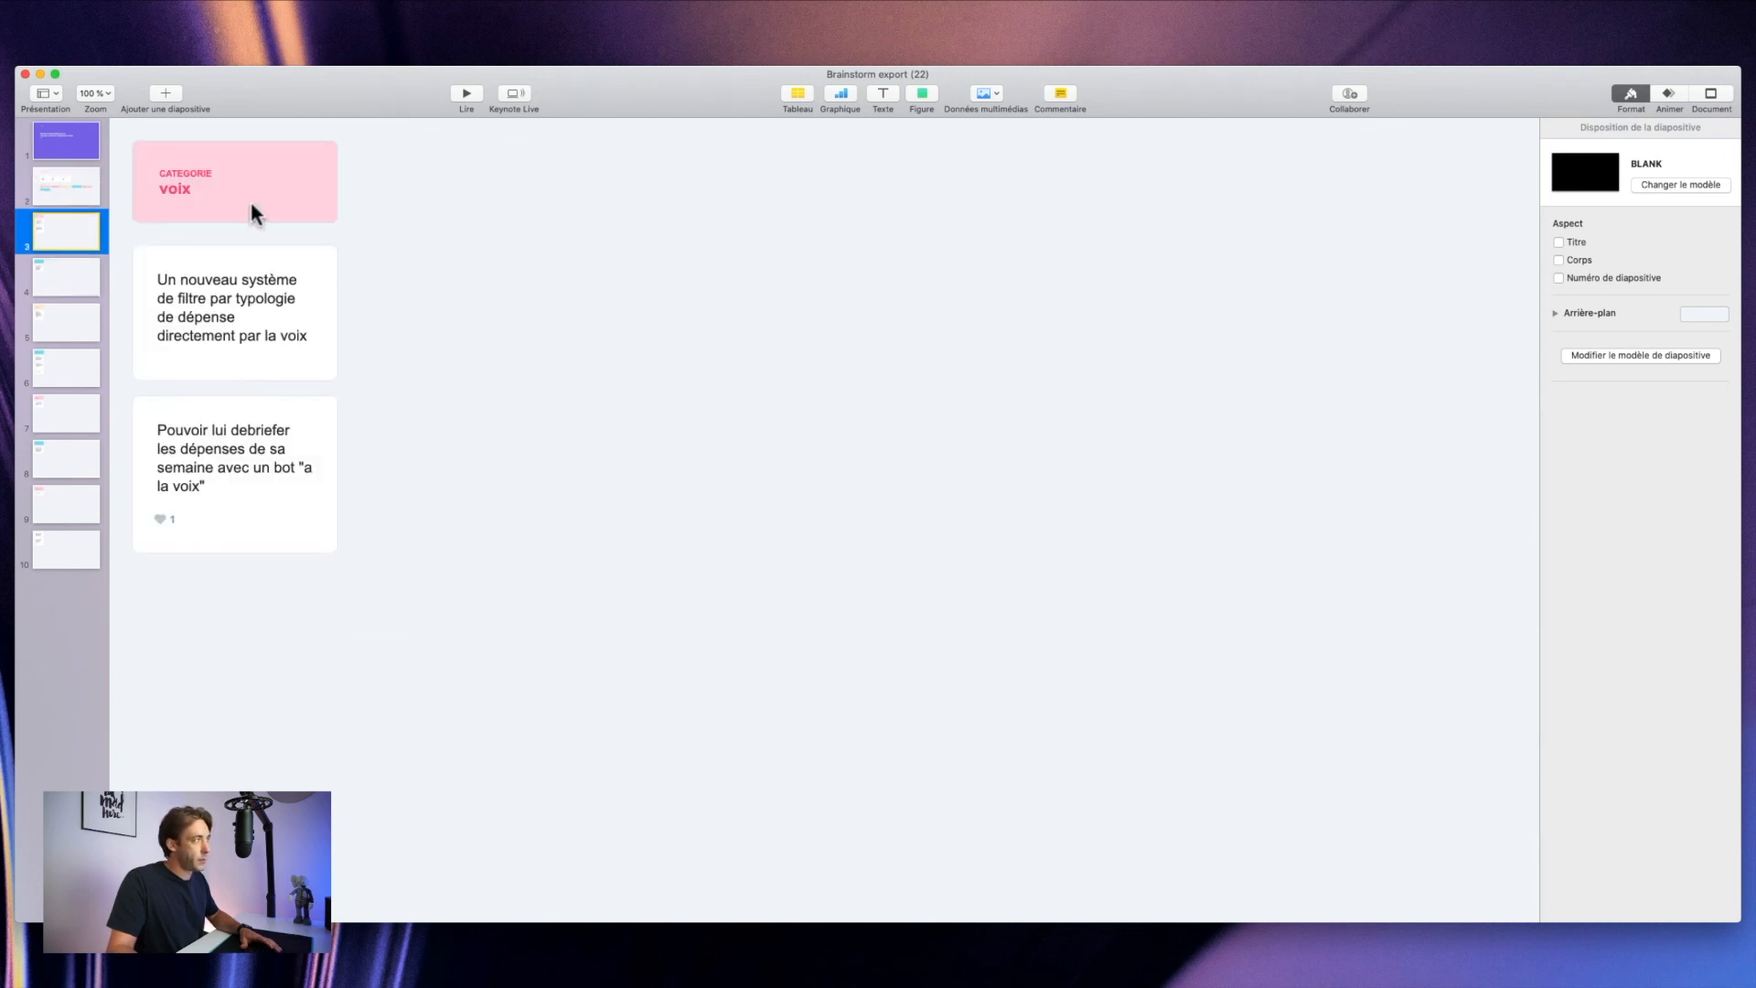
Step: Select the voice filter idea's card together with its text and move both to the middle of the "voix" slide
click(250, 294)
shift+click(311, 263)
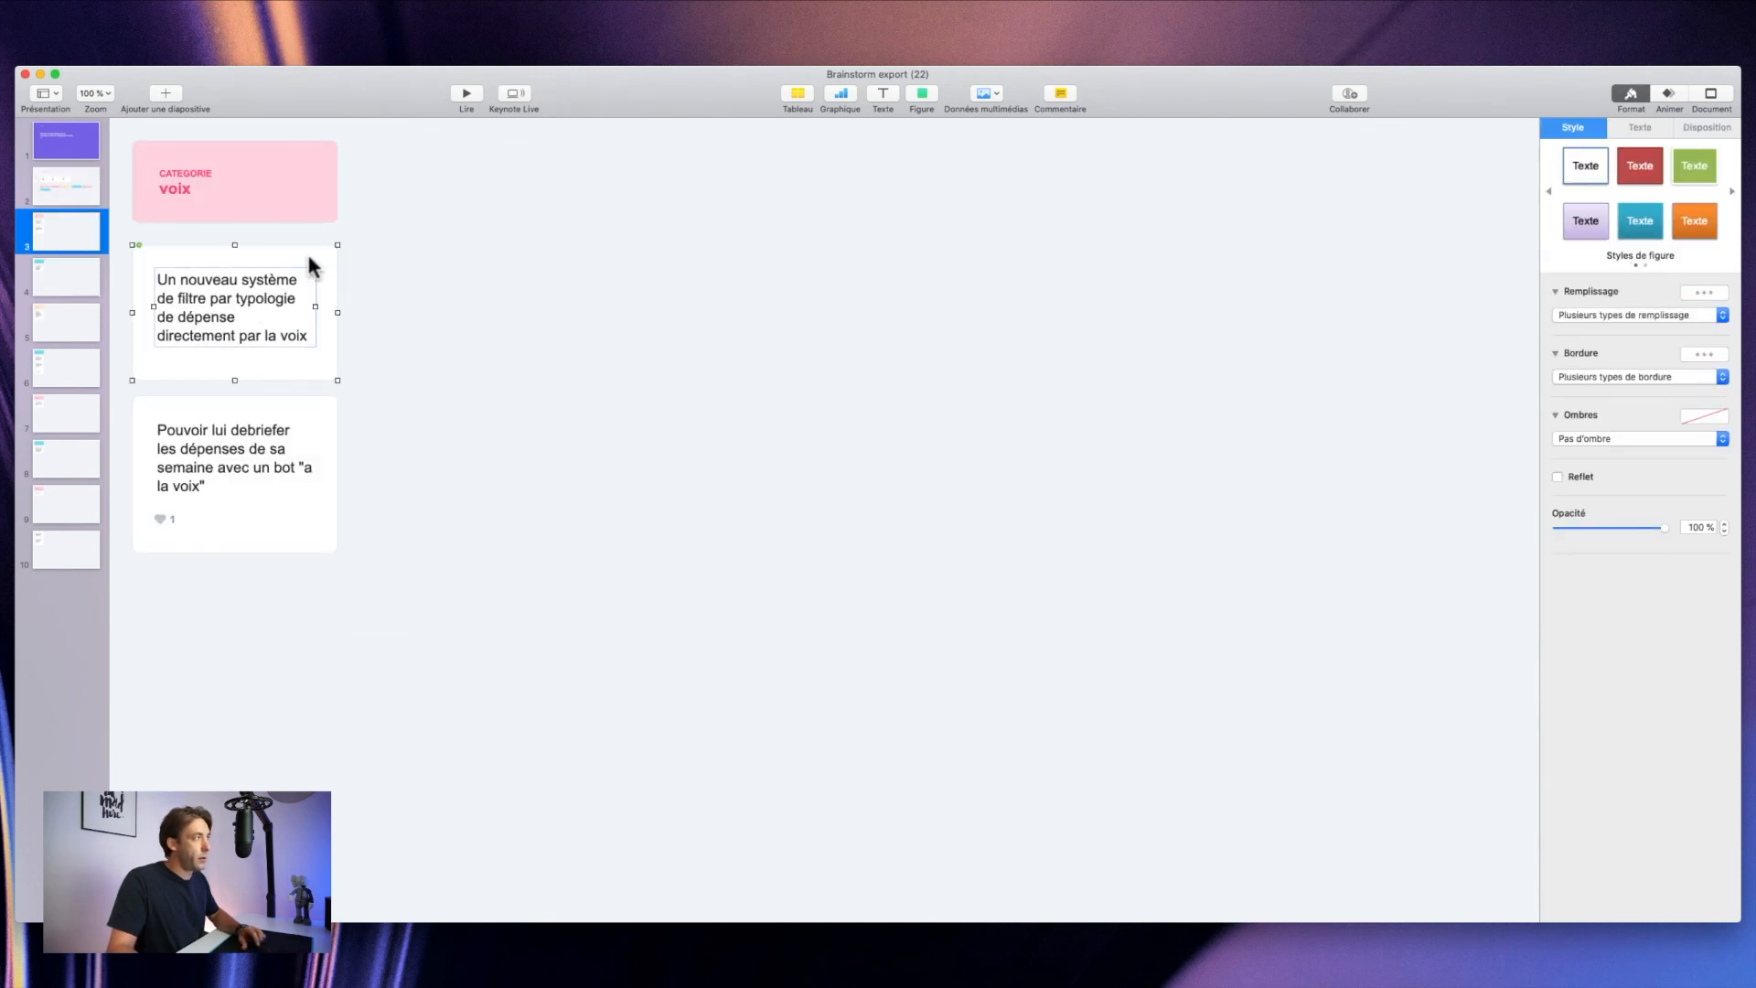
drag(224, 281, 771, 318)
Step: Add an exclamation mark at the end of the voice filter idea's text, after "par la voix"
click(1061, 356)
click(819, 357)
double_click(808, 362)
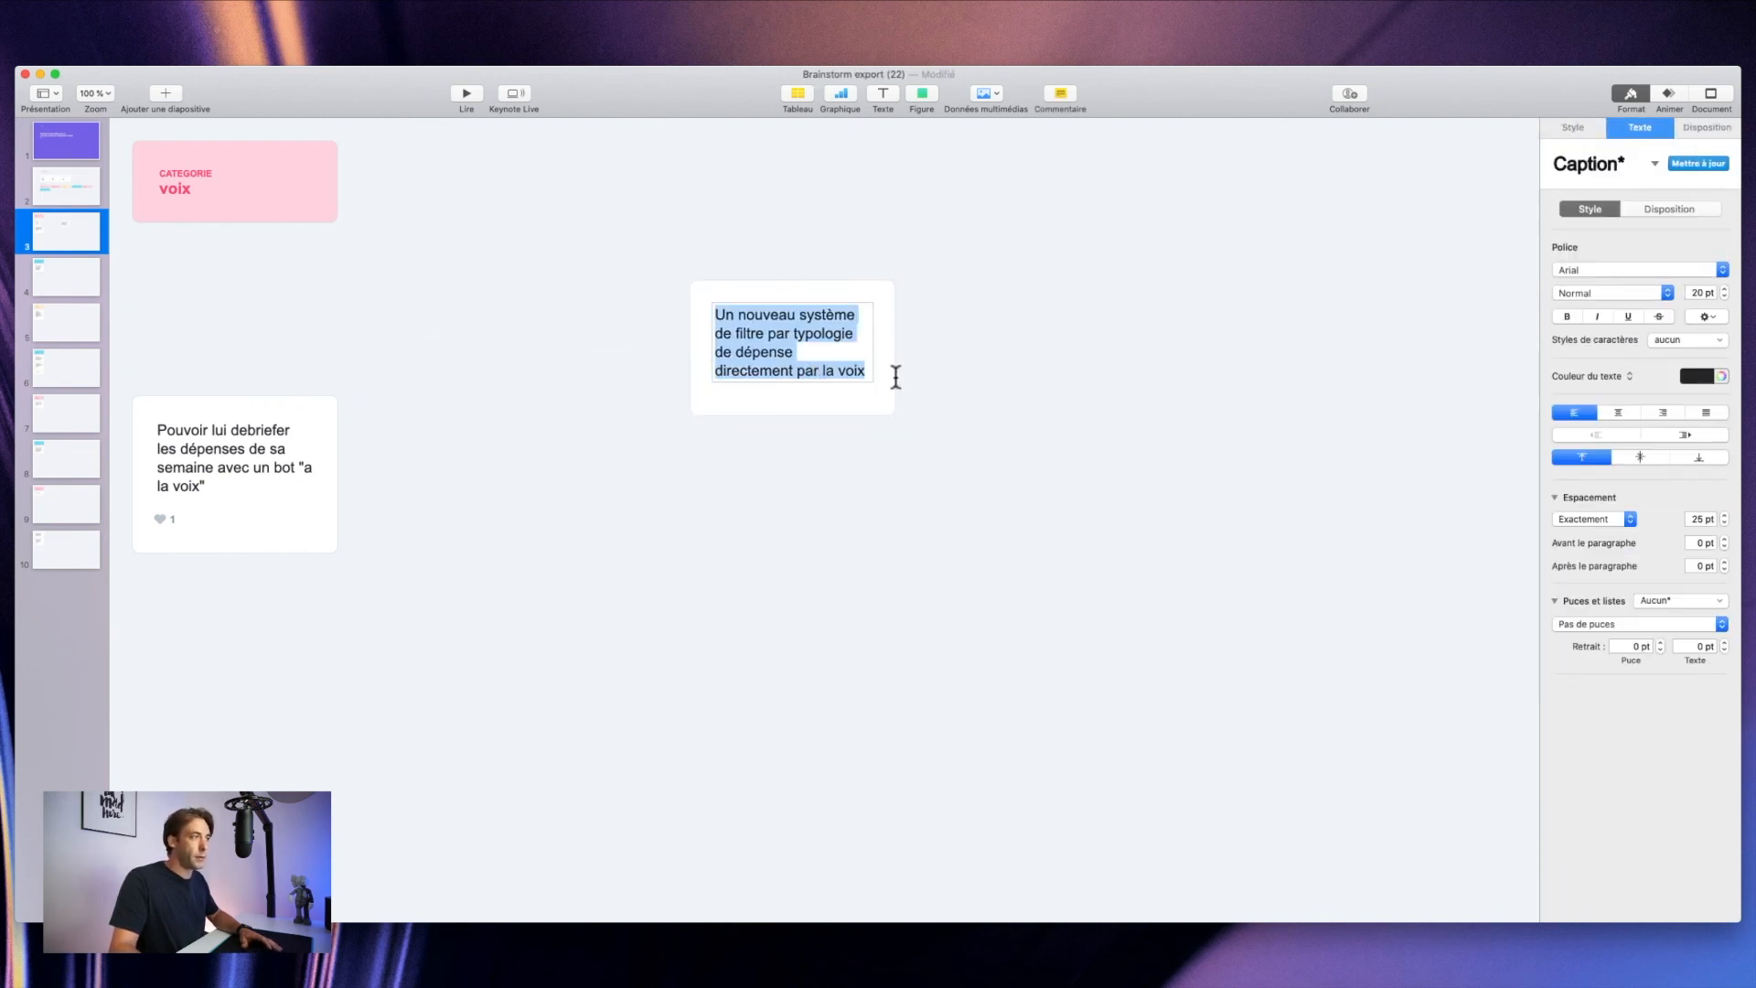
click(920, 376)
double_click(809, 370)
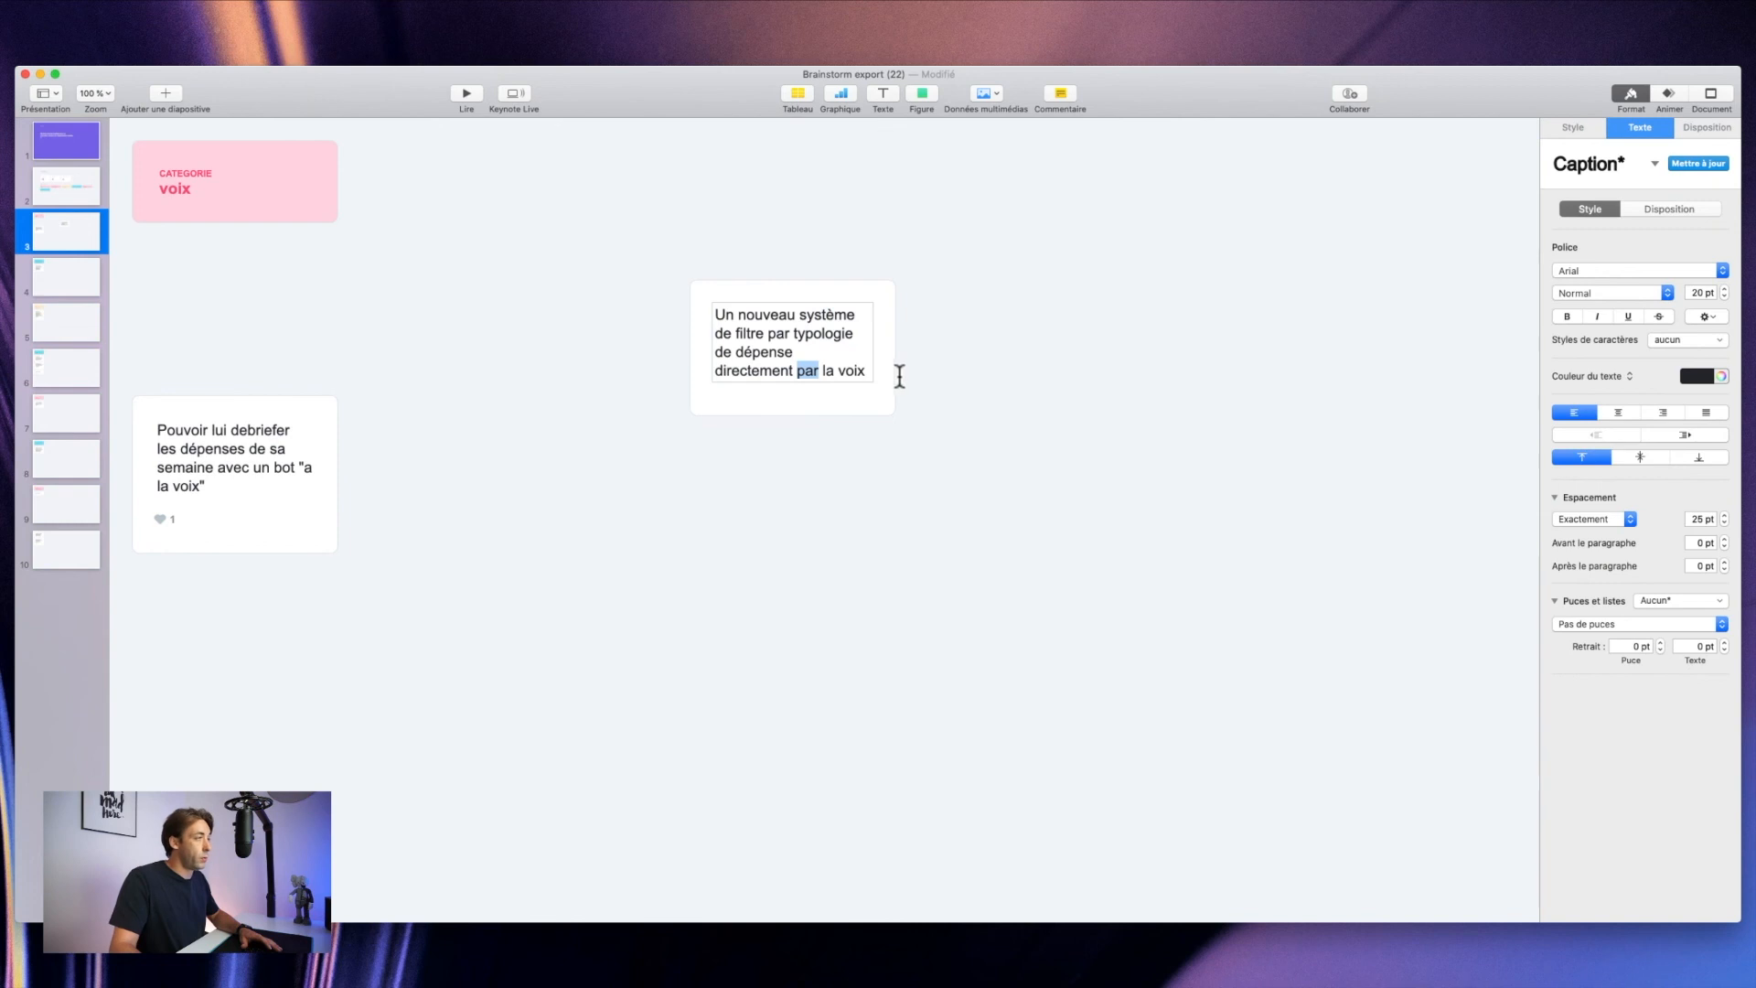
click(868, 373)
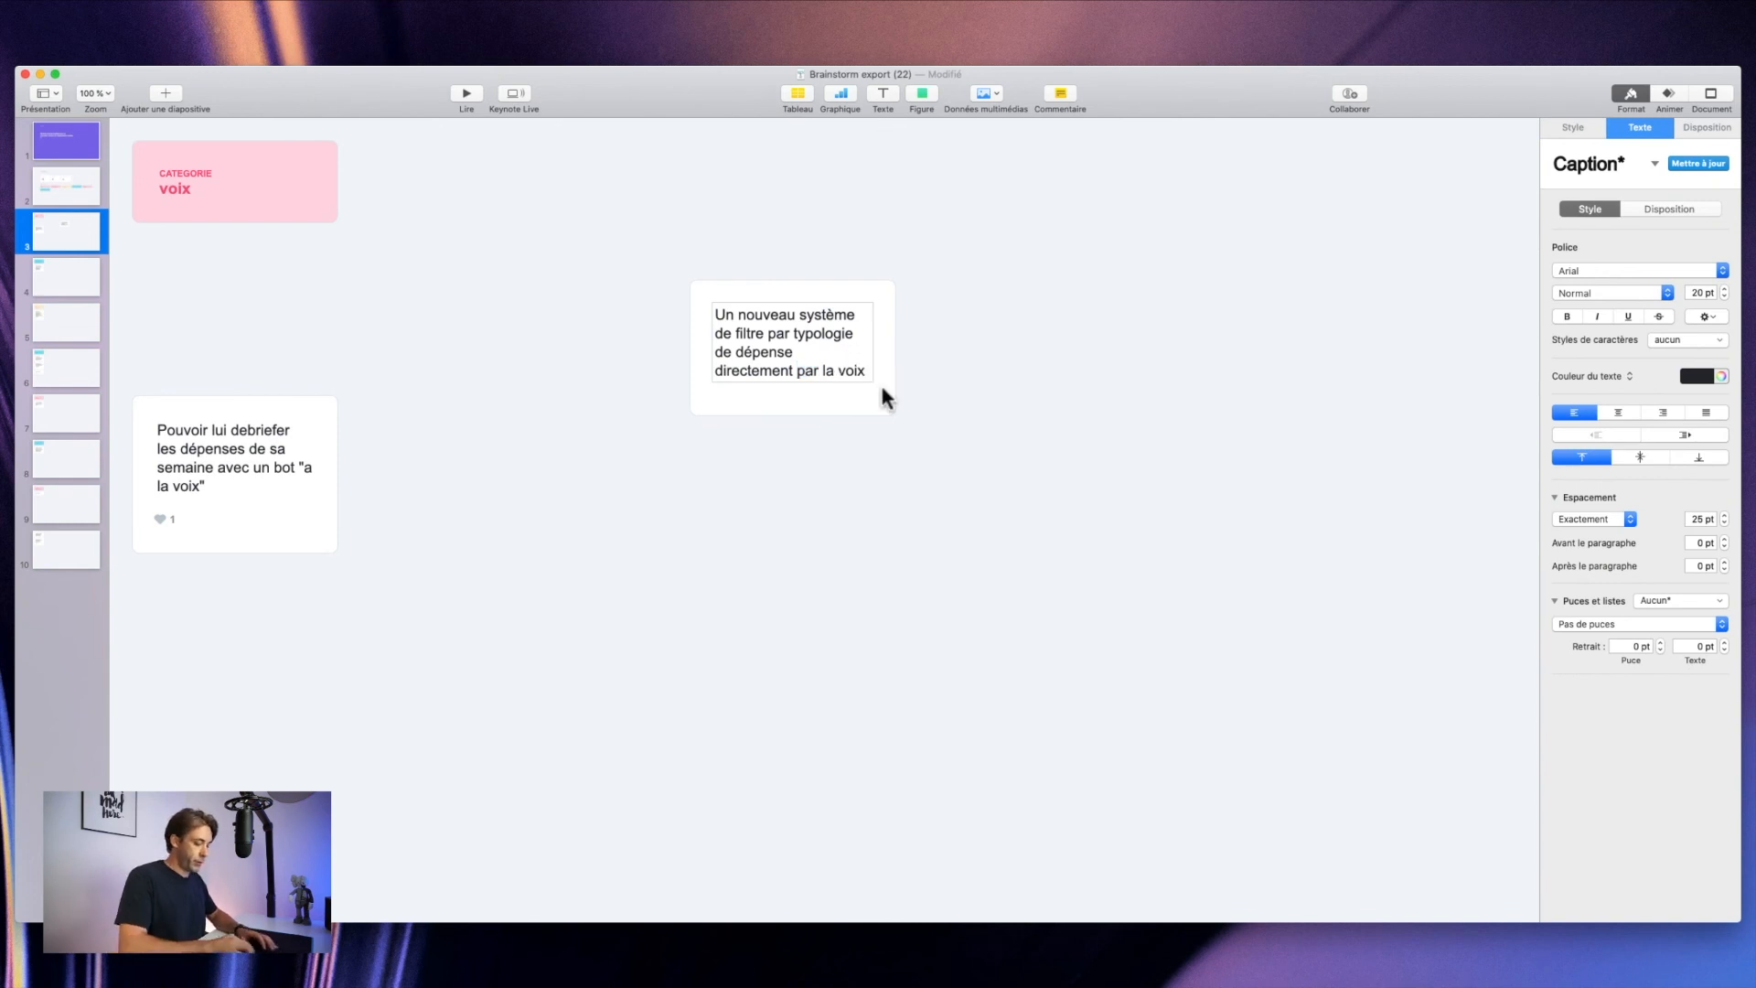
text(!)
click(1016, 398)
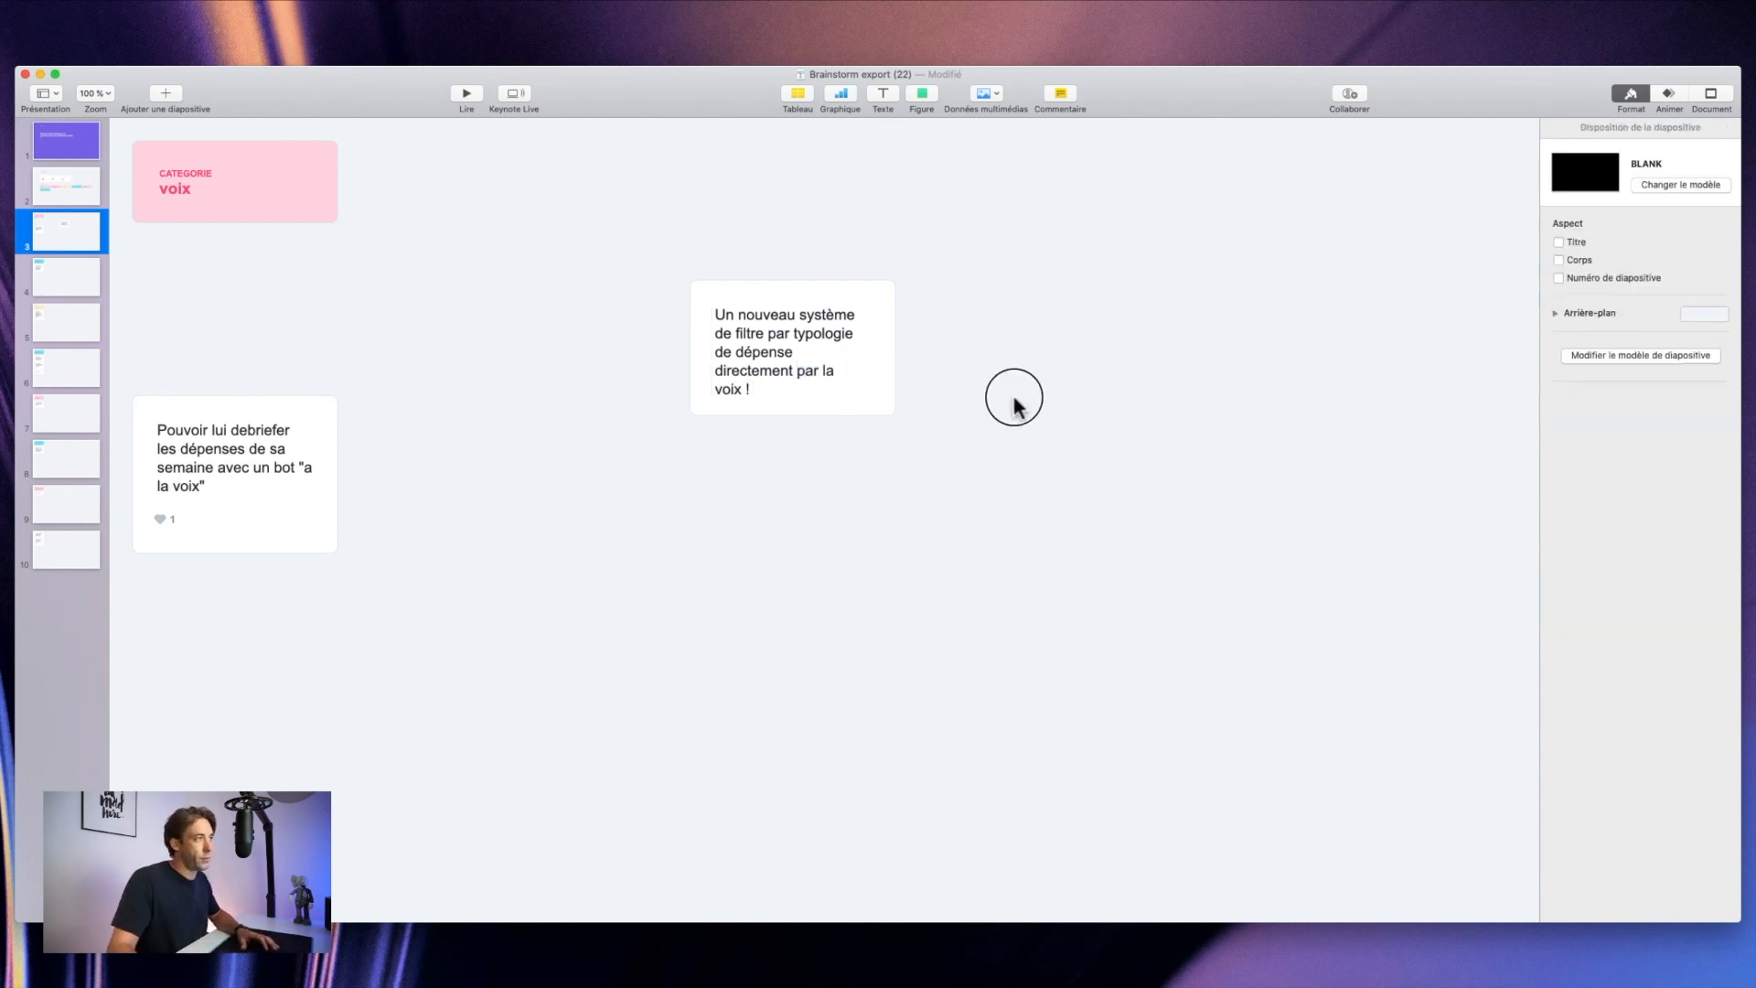
Step: Move the edited card and its text back between the "voix" category header and the bot idea's card
drag(637, 220, 279, 304)
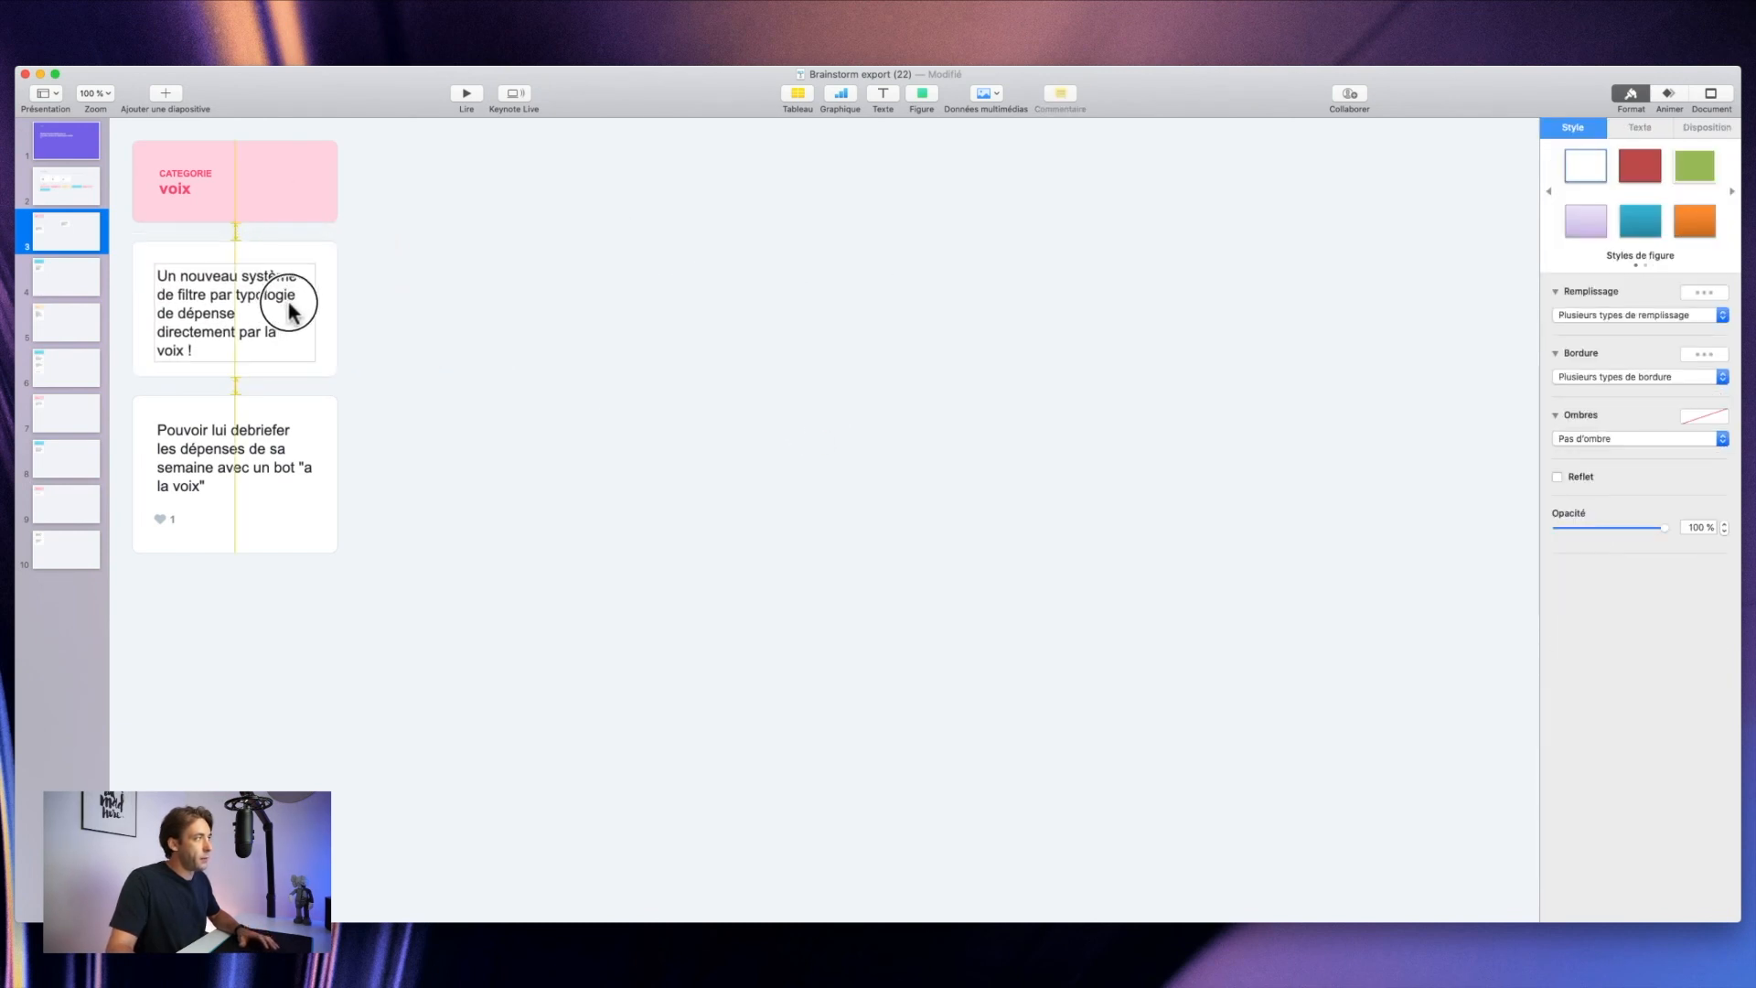
click(601, 335)
Step: Look through the category slides that follow the "voix" slide, starting with slide 4
click(86, 287)
key(Down)
key(Down)
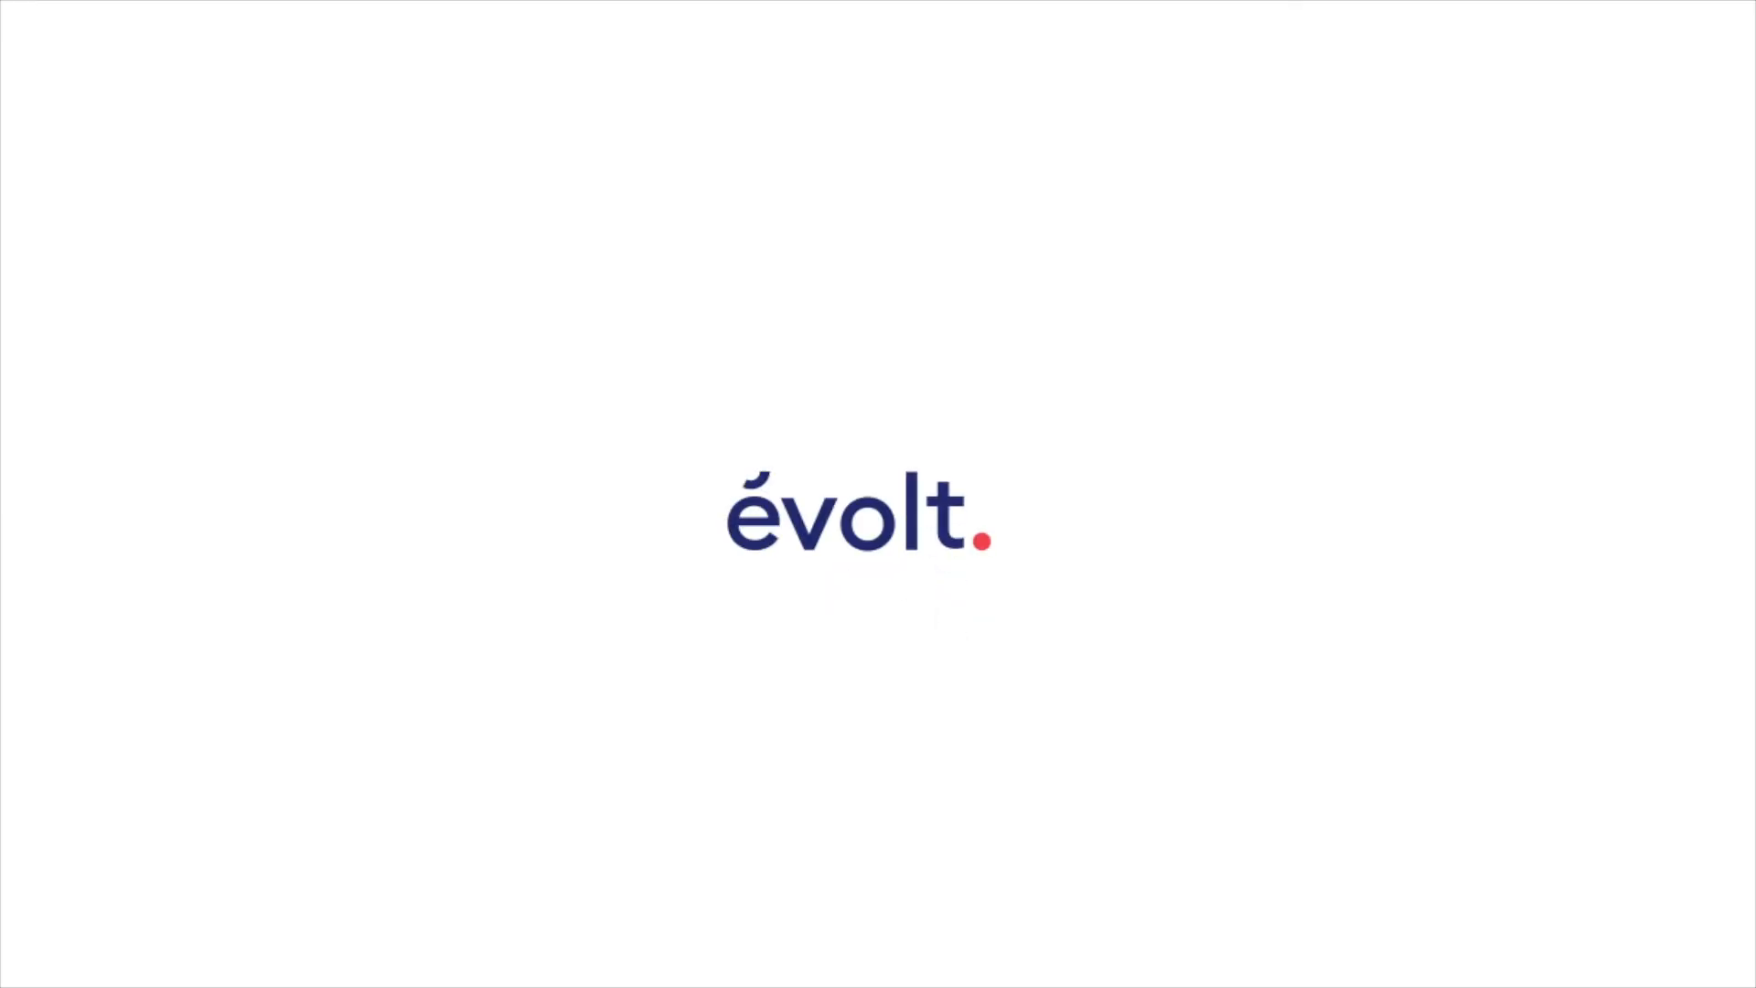